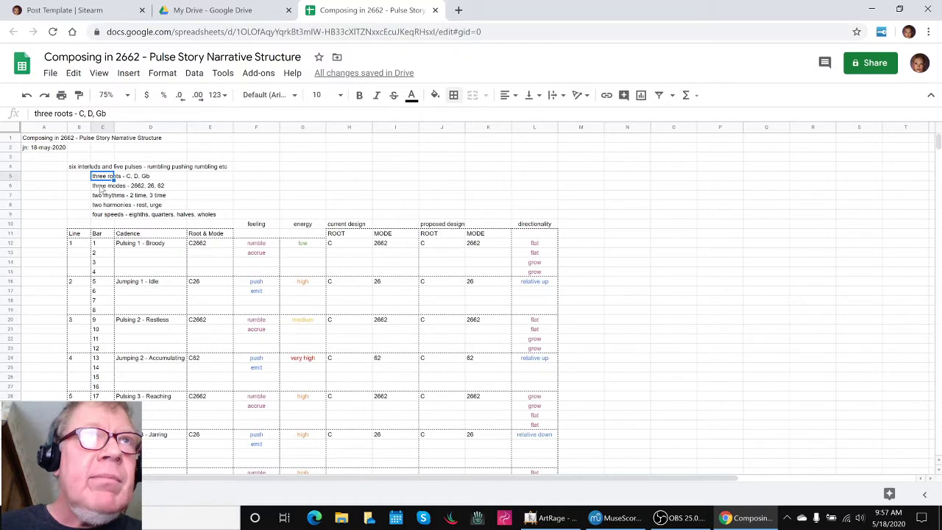
- Review the notes on modes, rhythms, harmonies and speeds, and the Pulsing and Jumping entries in the Cadence column
left_click(101, 188)
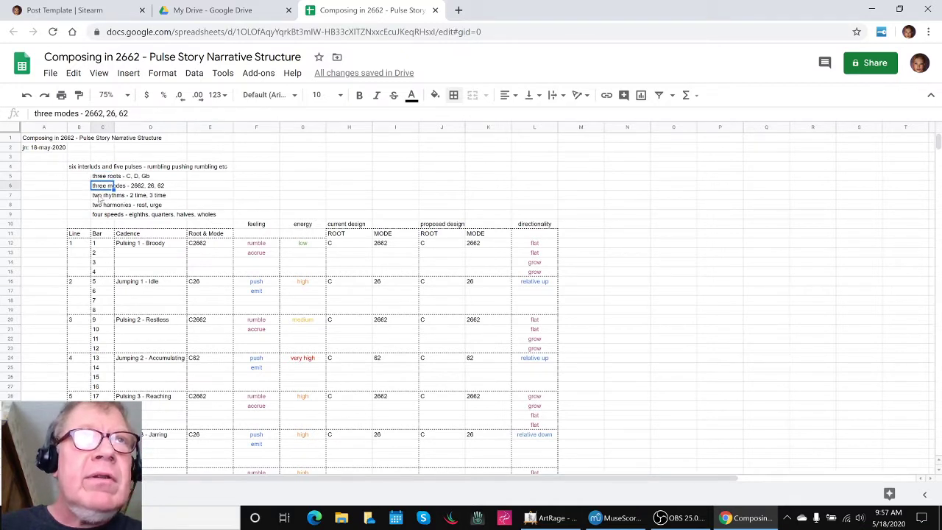
left_click(98, 196)
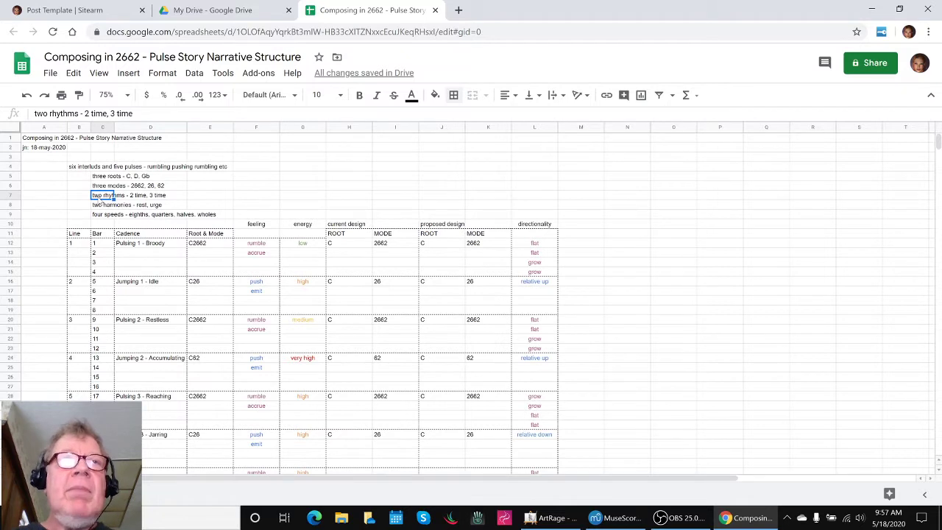
left_click(96, 206)
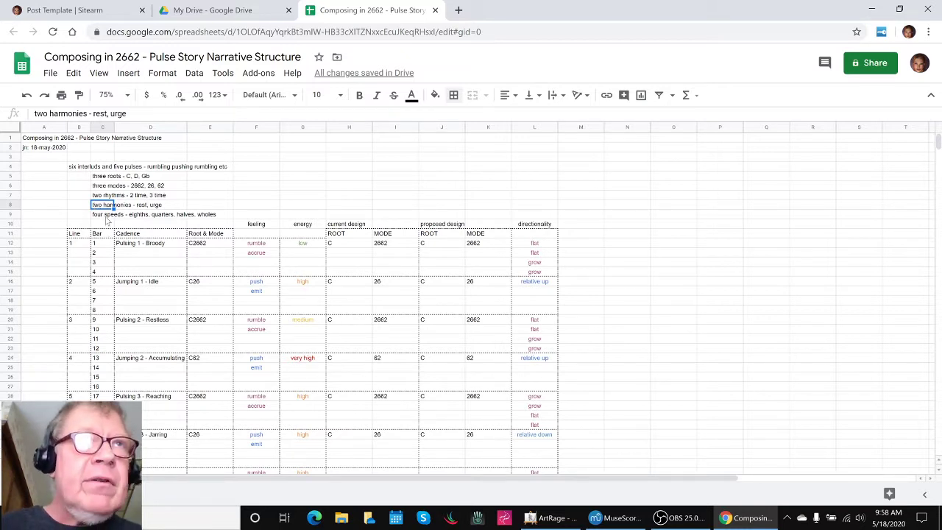
left_click(107, 216)
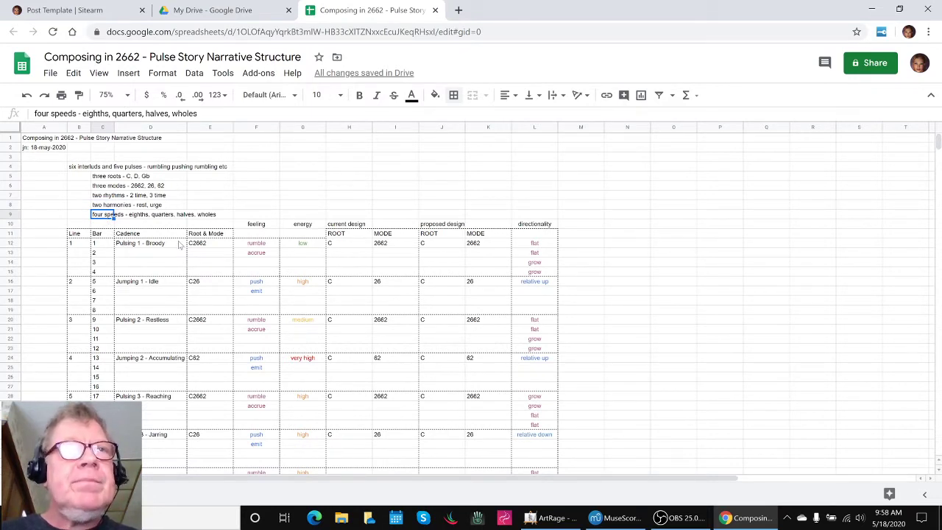
scroll(179, 245, "down", 3)
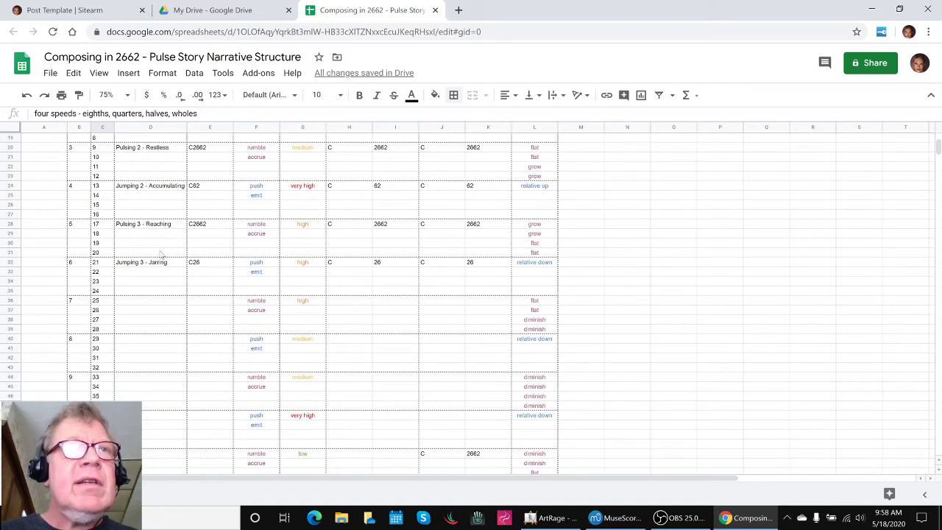
left_click(141, 266)
left_click(142, 226)
scroll(142, 228, "up", 3)
left_click(143, 247)
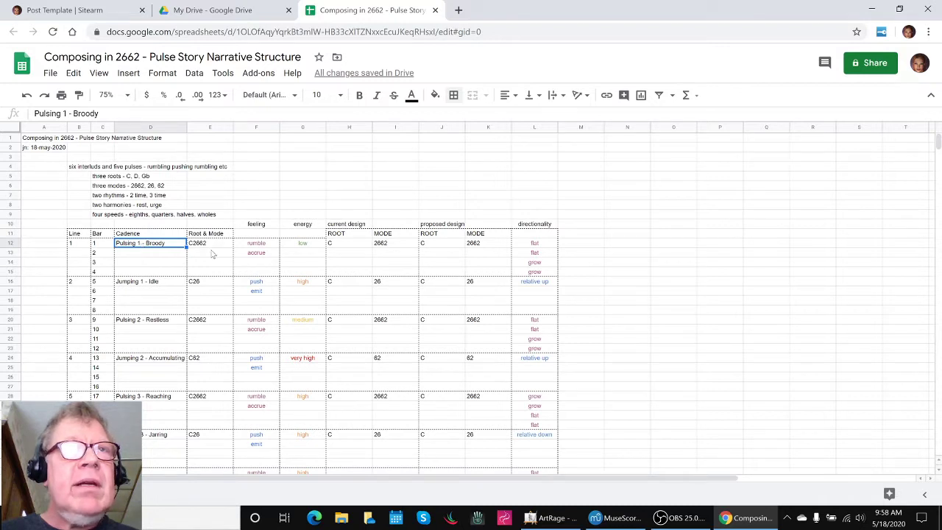
- Examine the feeling and Root & Mode entries for the first lines, and the root and mode columns of the current and proposed designs
left_click(247, 246)
left_click(243, 255)
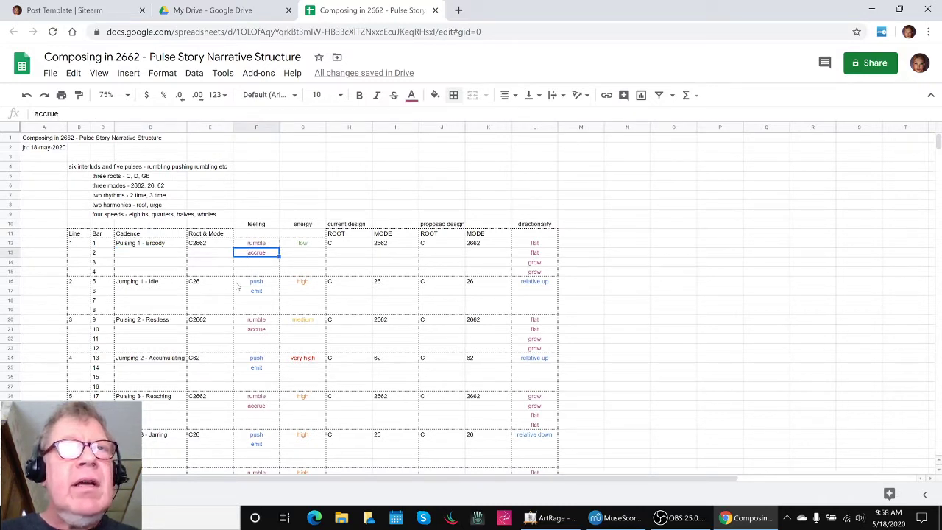
left_click(247, 284)
left_click(242, 293)
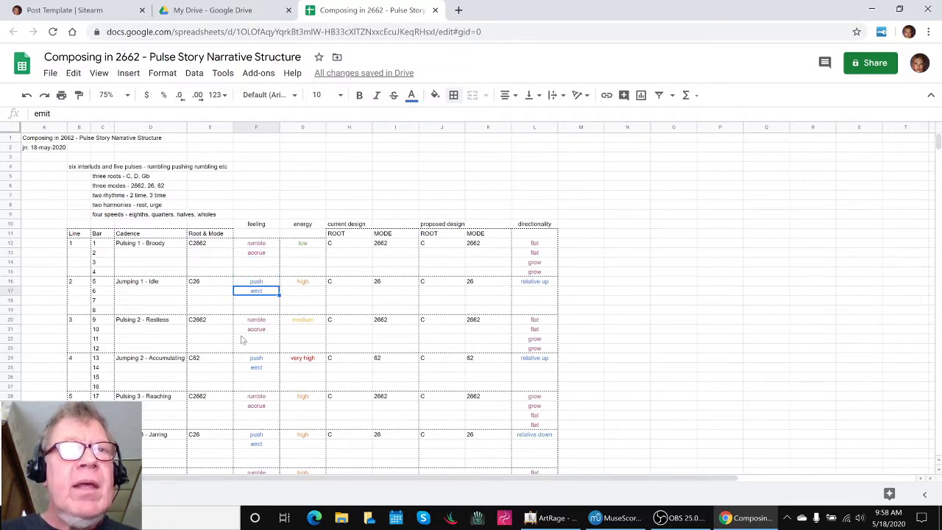
left_click(206, 246)
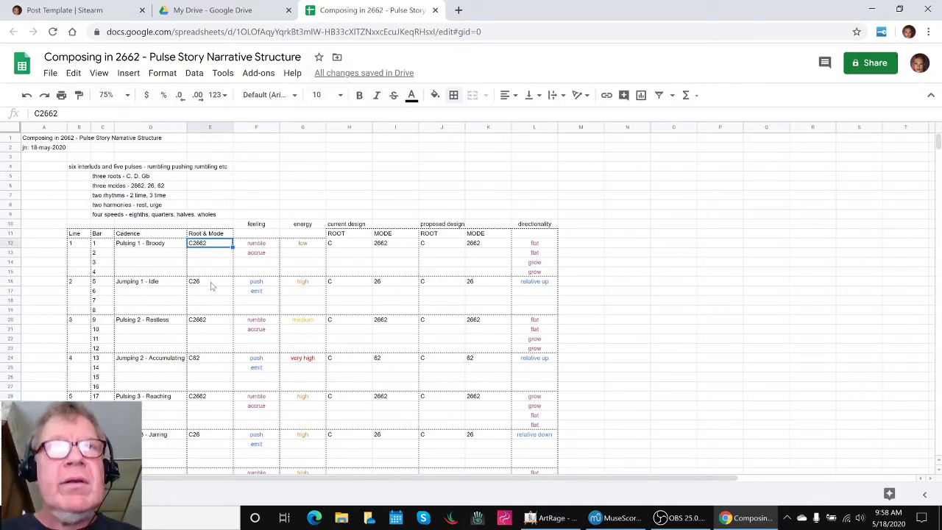
left_click(352, 238)
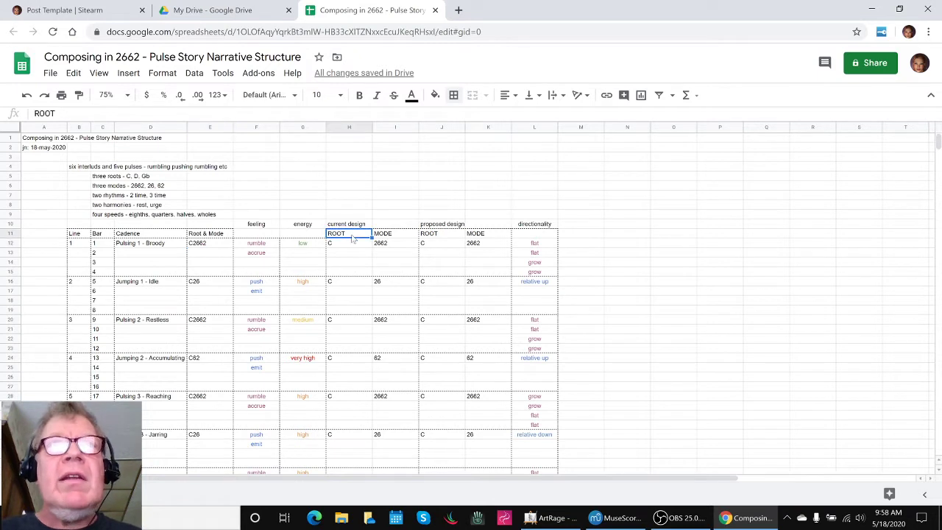
left_click(431, 238)
scroll(456, 258, "down", 3)
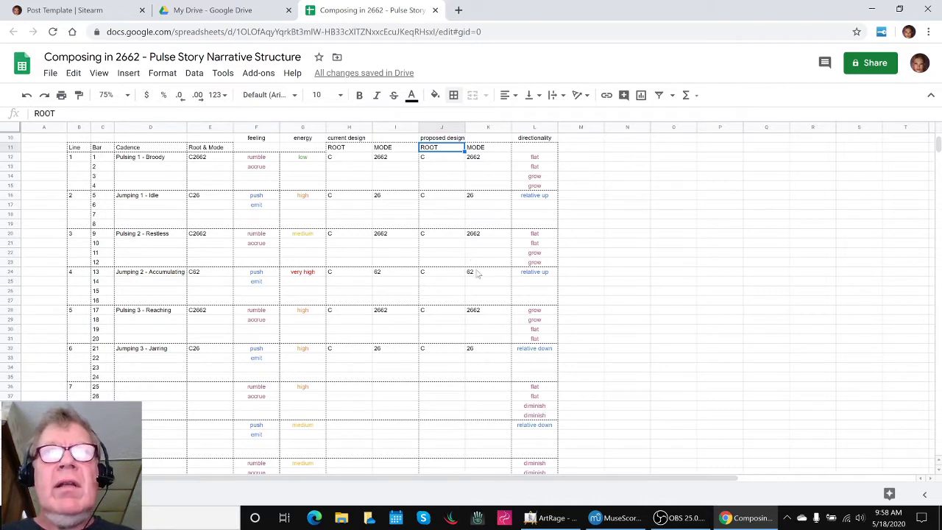
left_click(478, 310)
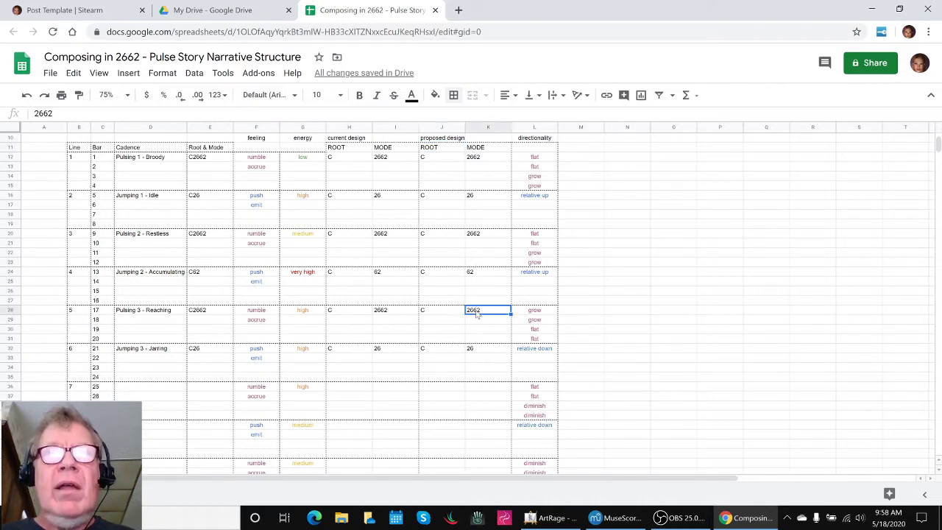
scroll(475, 313, "up", 3)
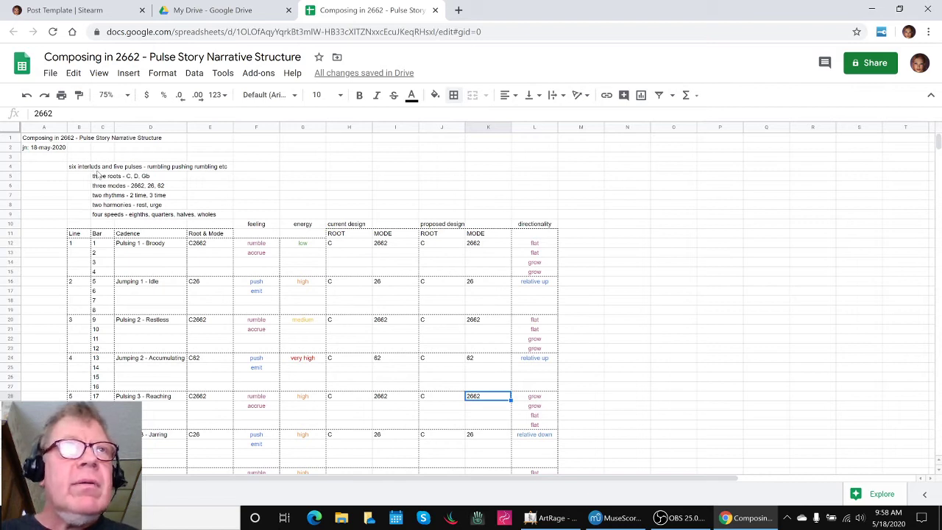
- Make the "two rhythms" and "four speeds" notes above the table bold
left_click(107, 196)
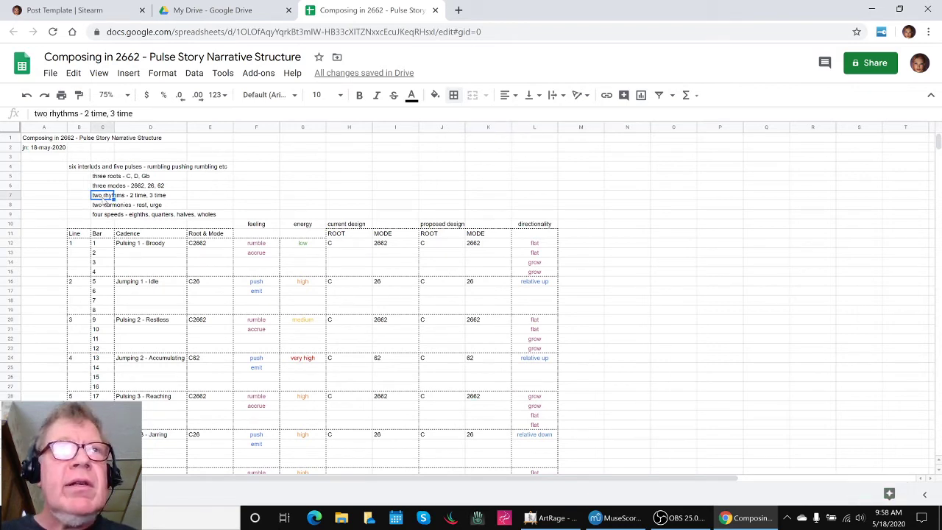
left_click(103, 207)
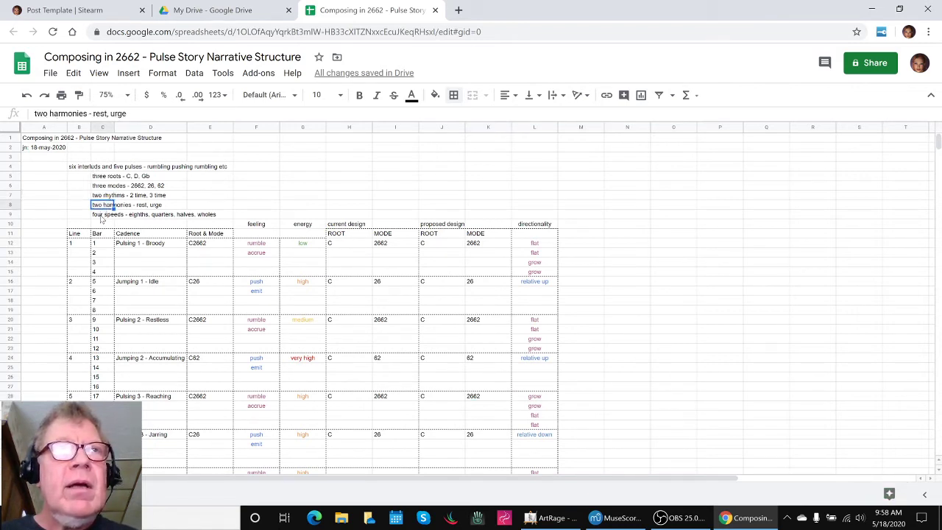
left_click(103, 215)
left_click(100, 198)
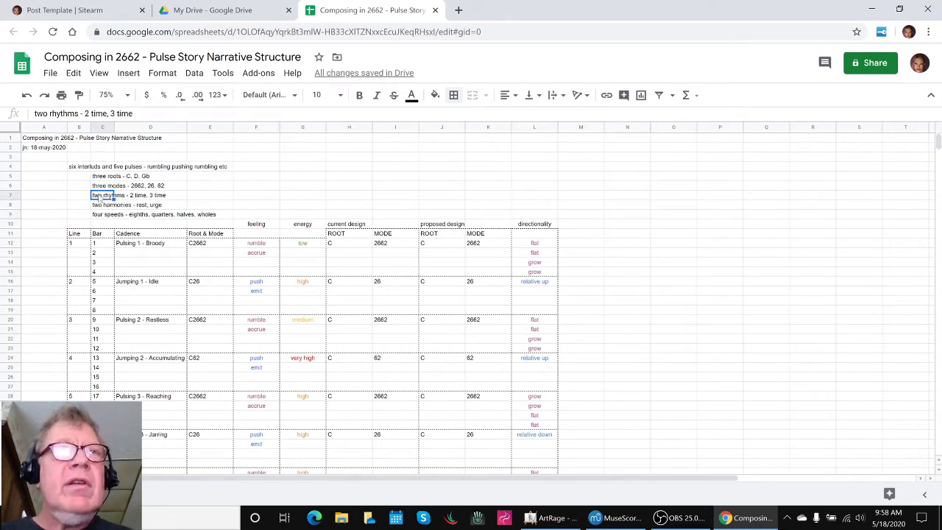
key("ctrl+b")
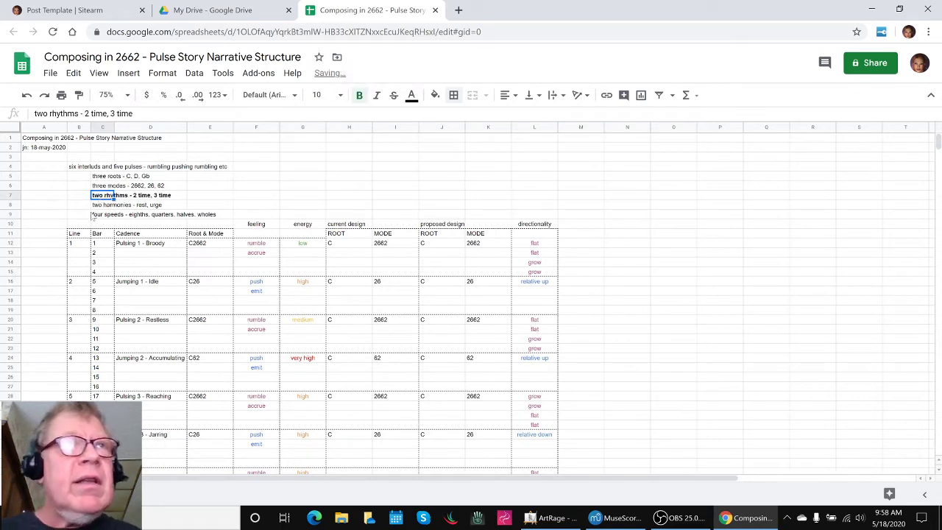
left_click(97, 218)
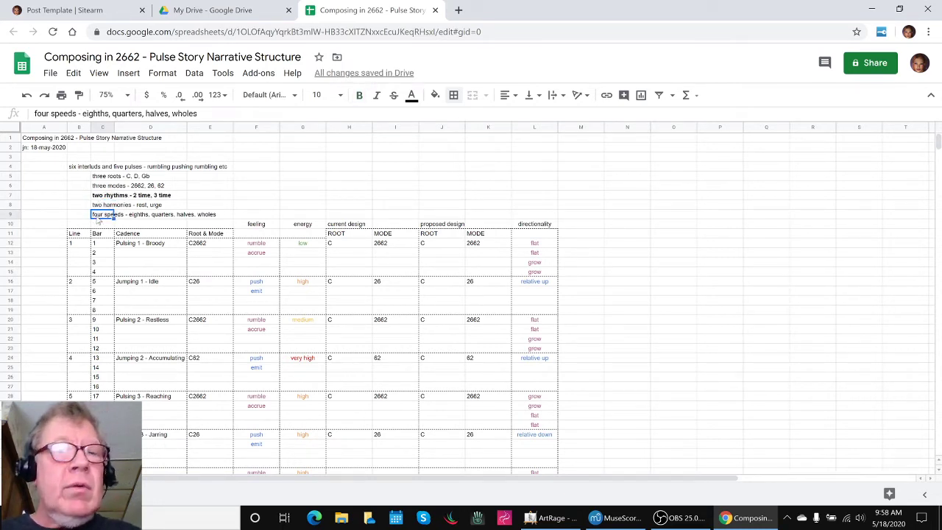
key("ctrl+b")
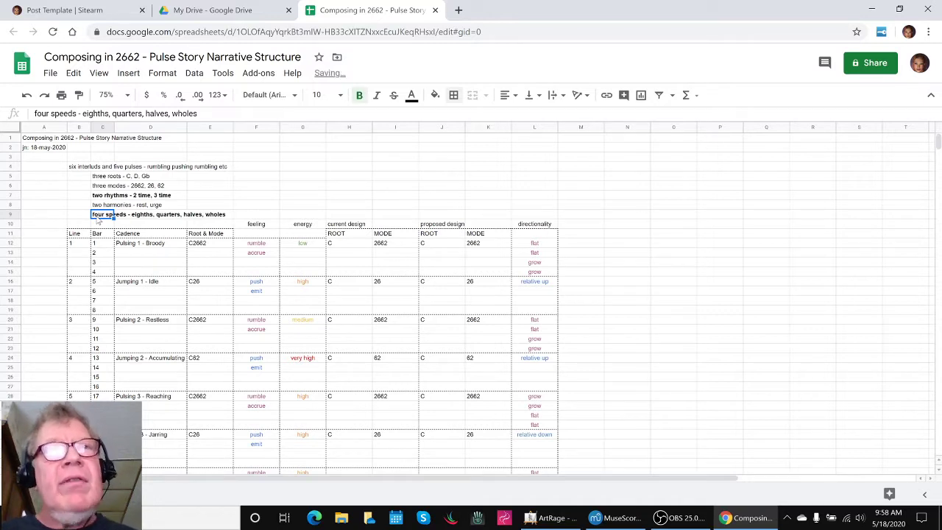
- Make the "three roots - C, D, Gb" note in C5 bold
left_click(135, 205)
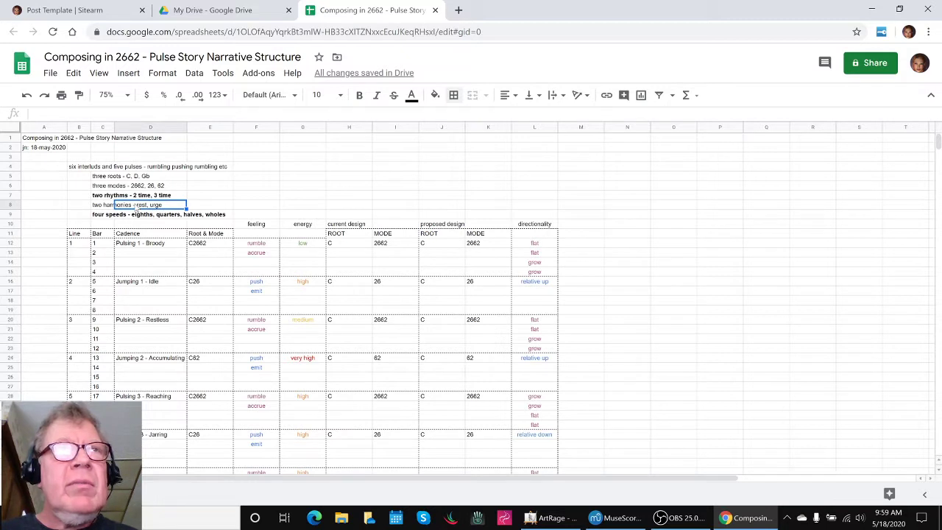
left_click(128, 186)
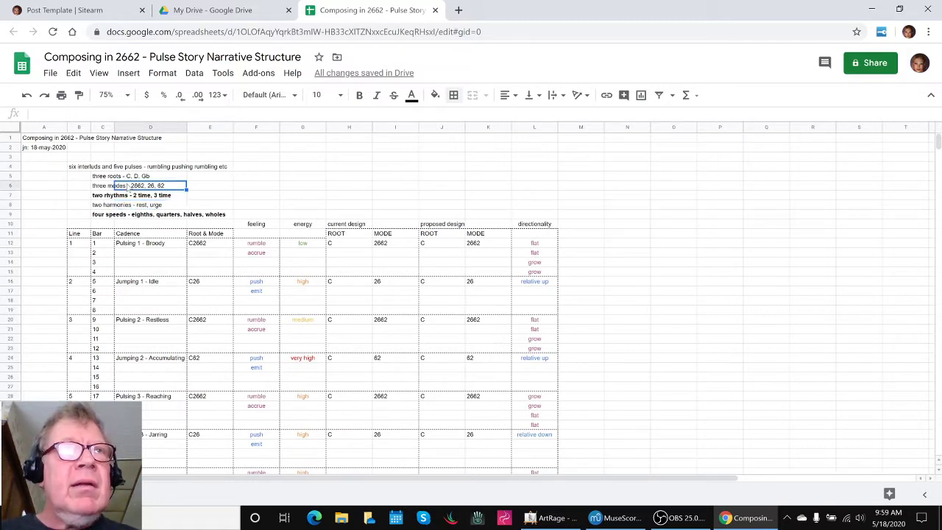
left_click(96, 177)
key("ctrl+b")
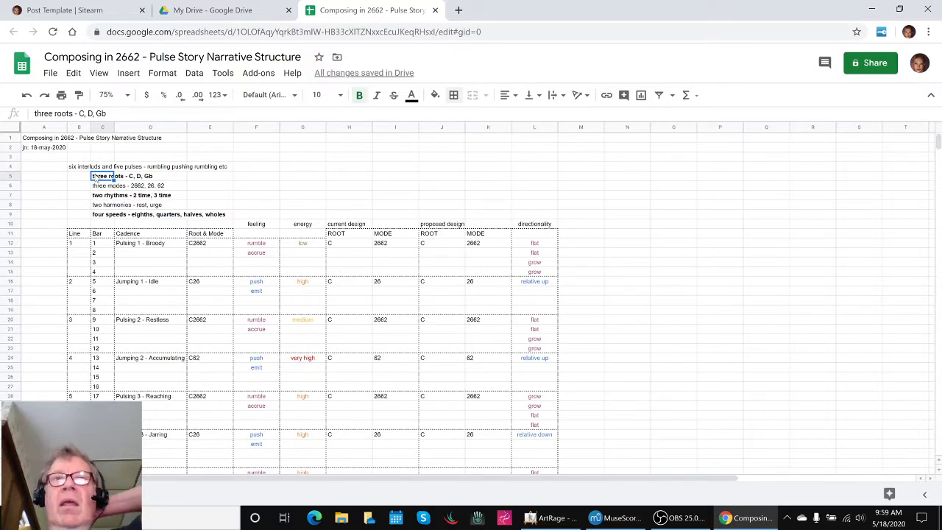
- Add the headers RHYTHM in M11 and SPEED in N11, beside the directionality column
left_click(334, 234)
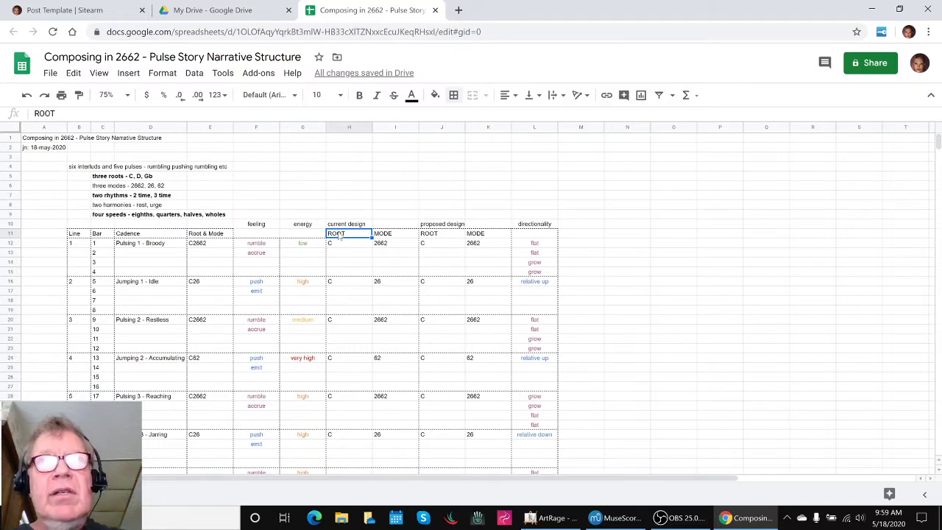
left_click(572, 234)
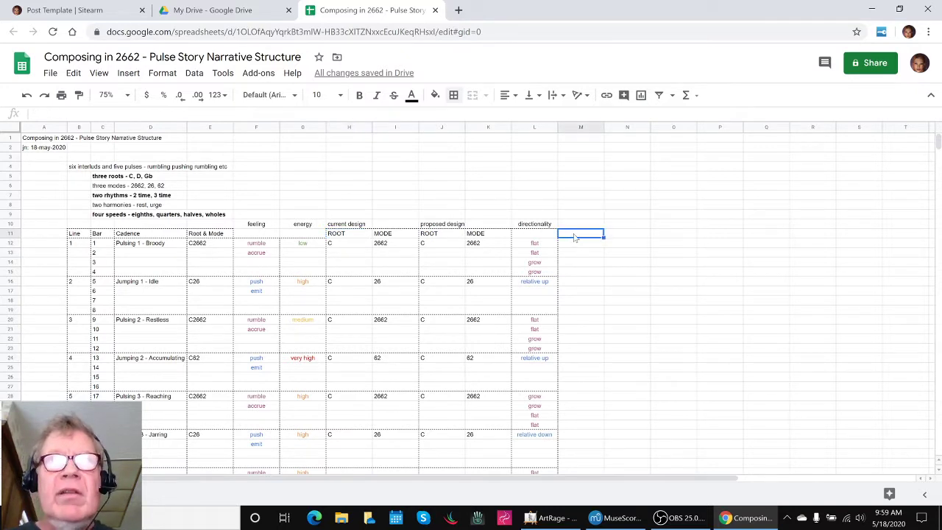
type("RH")
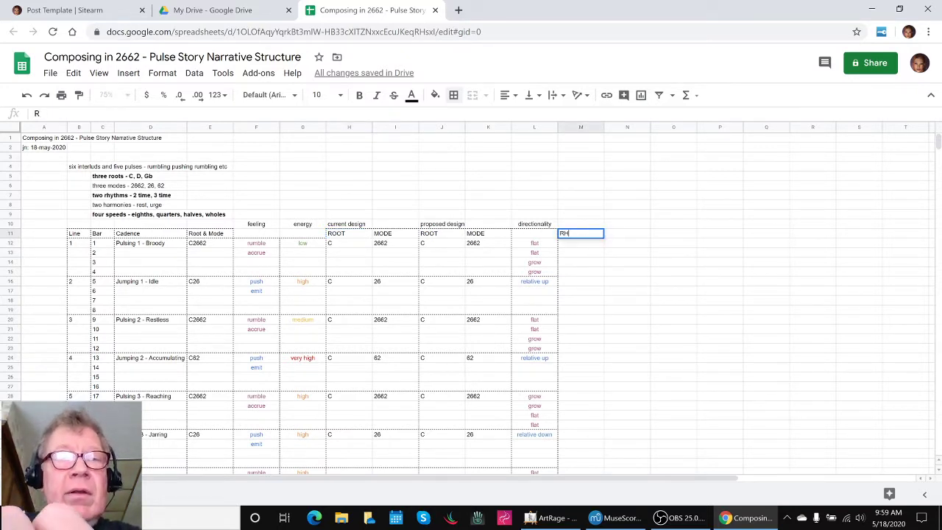
type("YTHM")
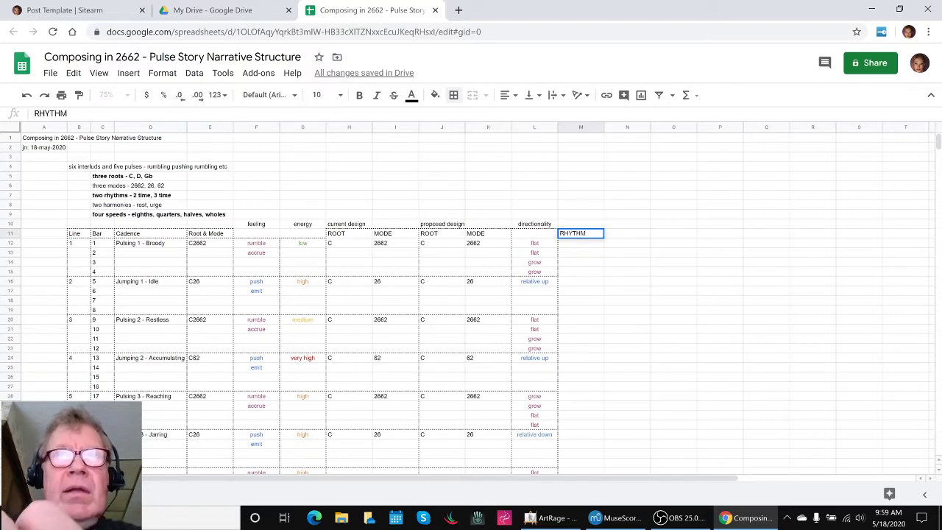
key("Tab")
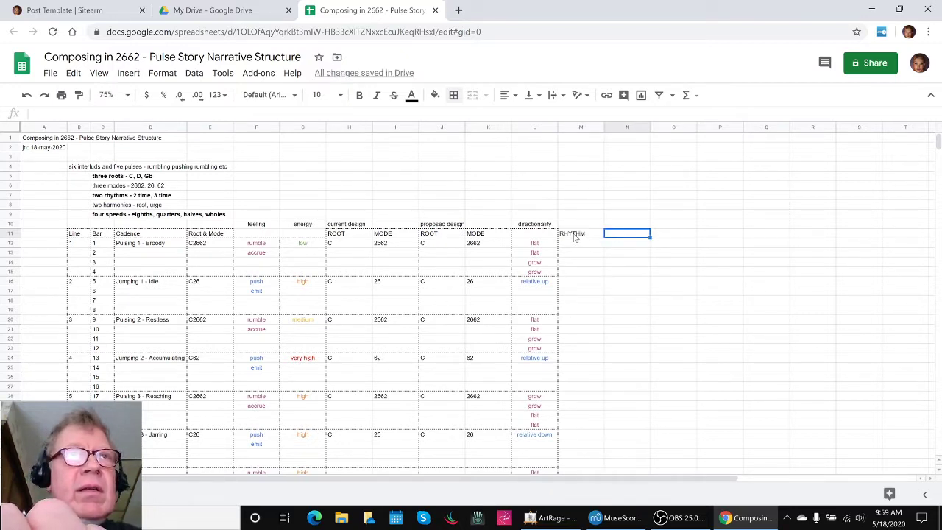
type("SPEED")
key("Return")
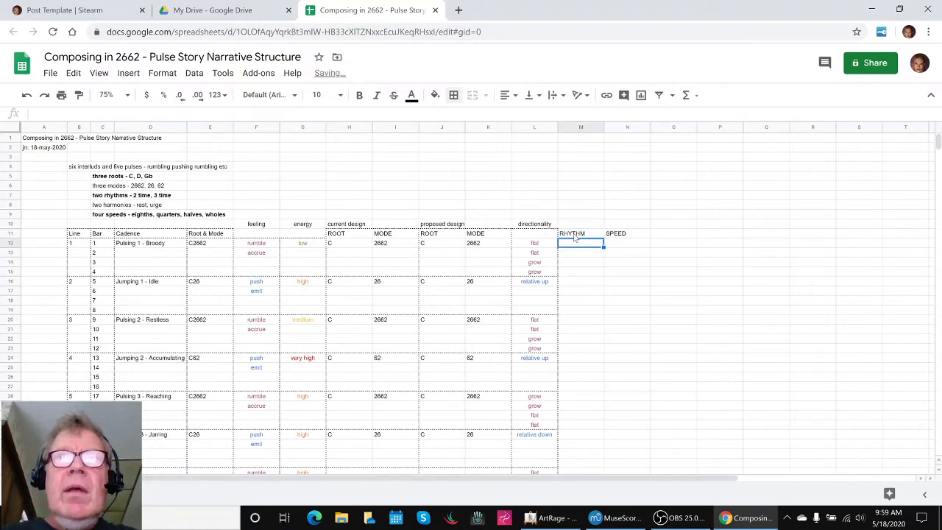
- Make the ROOT header under the proposed design bold
left_click(574, 235)
key("shift+Right")
key("Left")
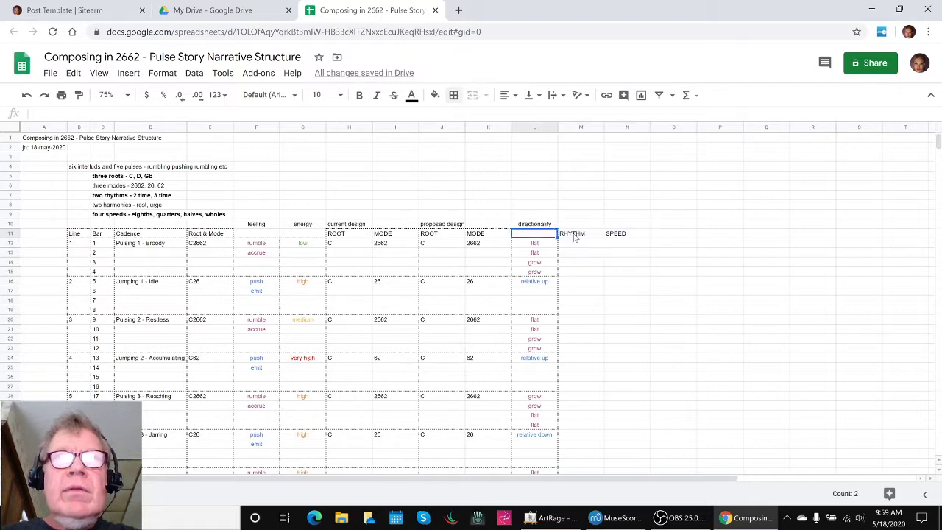
key("Left")
key("Left")
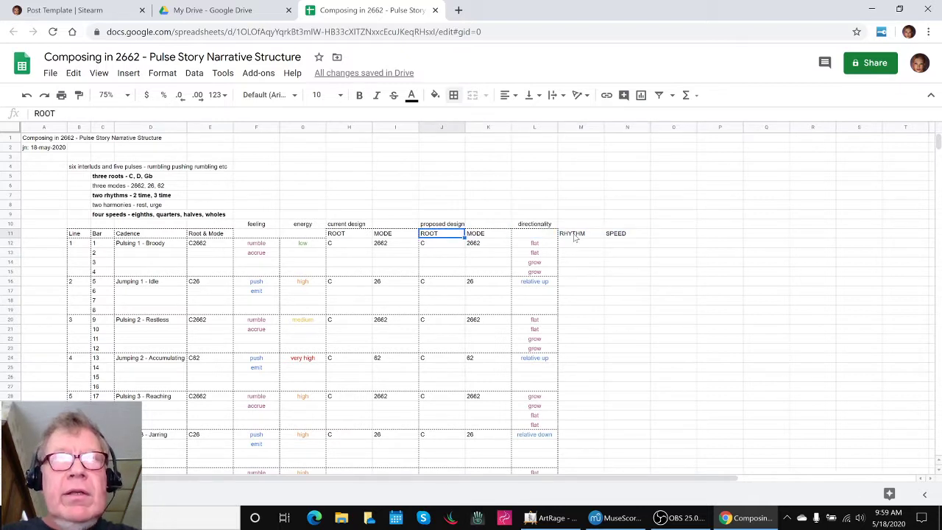
key("ctrl+b")
key("Right")
key("Right")
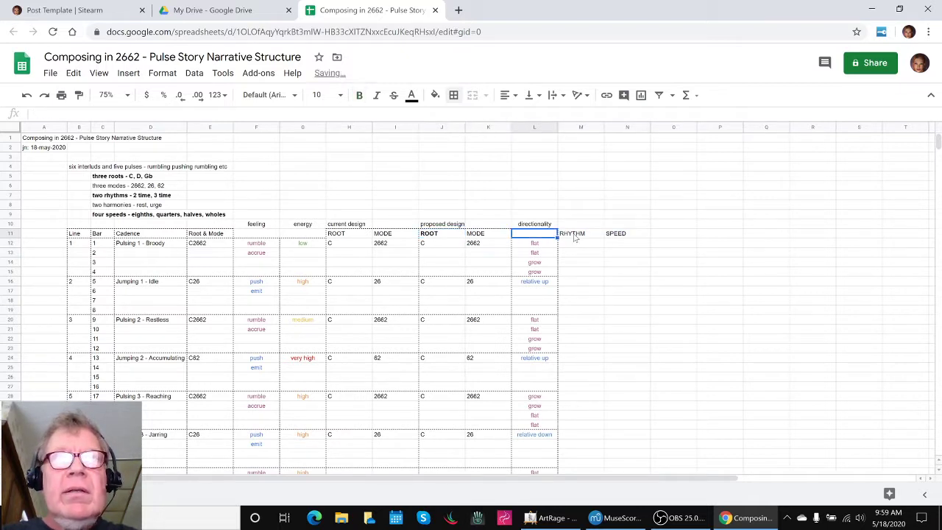
key("Right")
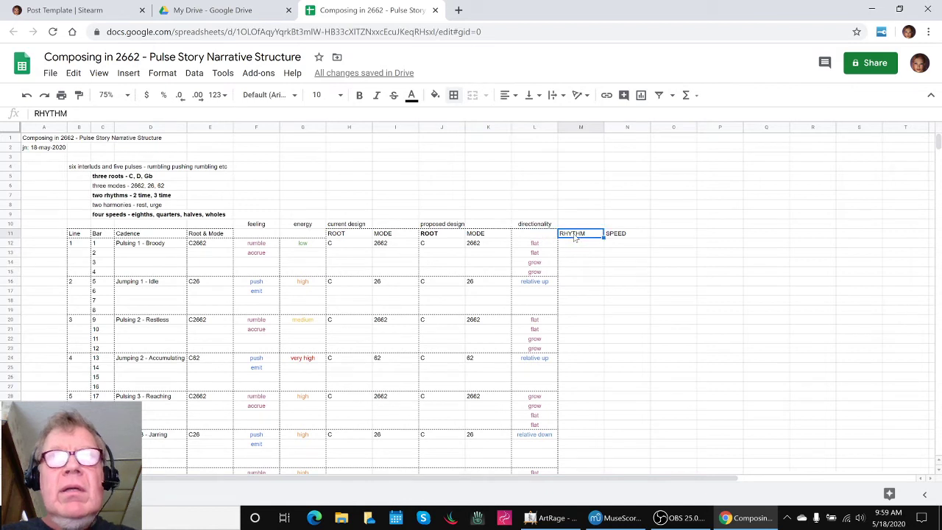
- Insert two blank columns between the proposed design's MODE column and the directionality column
left_click(519, 126)
right_click(519, 126)
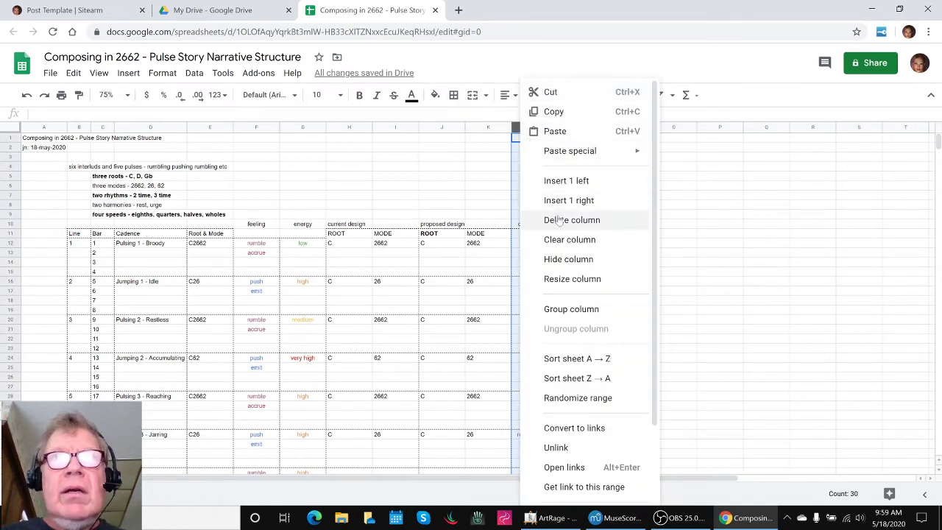
left_click(567, 180)
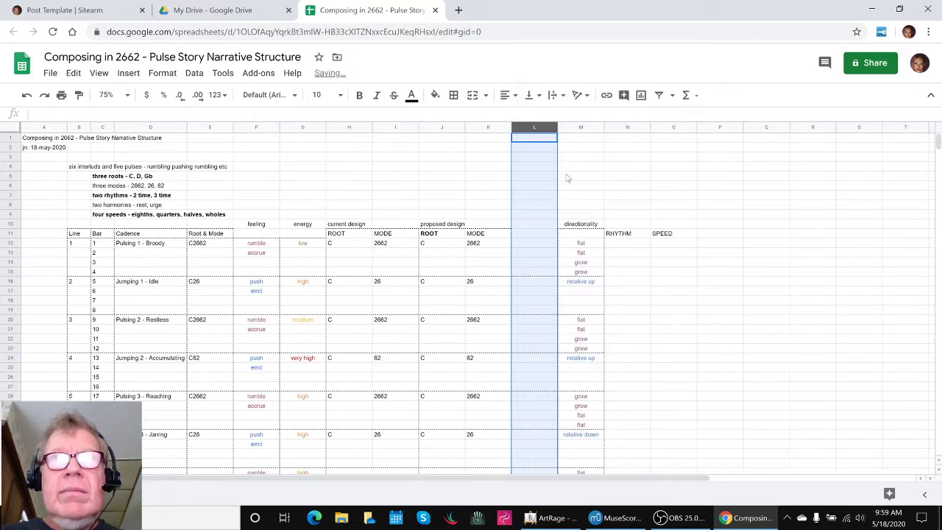
key("ctrl+y")
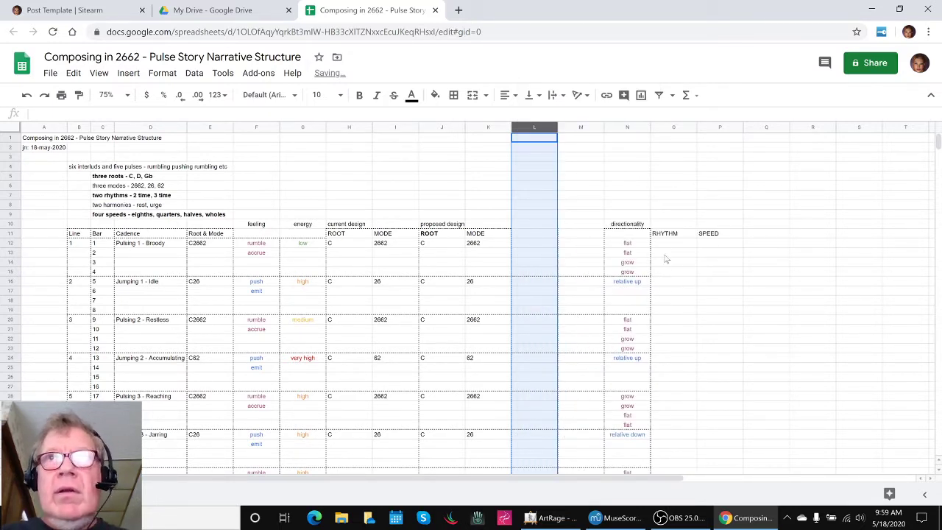
- Add the headers RHYTHM in L11 and SPEED in M11 under the proposed design
left_click(524, 226)
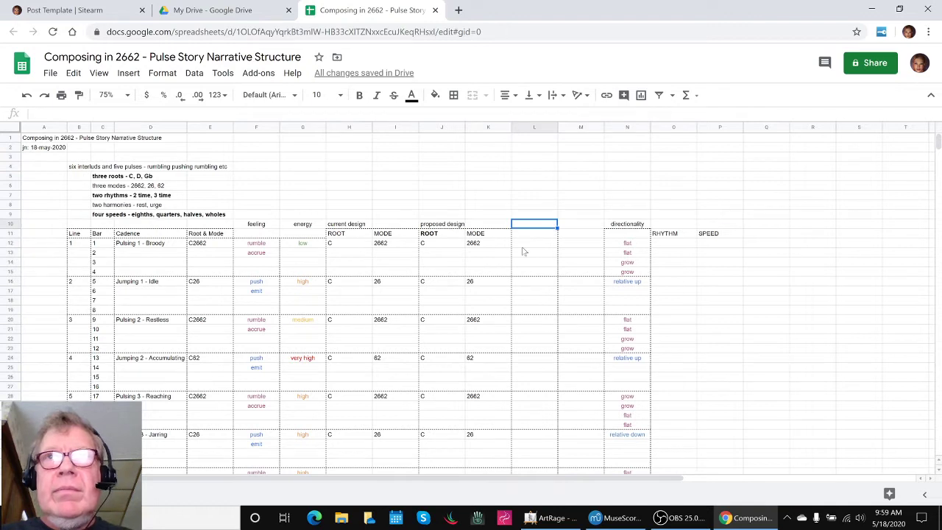
key("Down")
type("RHY")
key("BackSpace")
type("YTH")
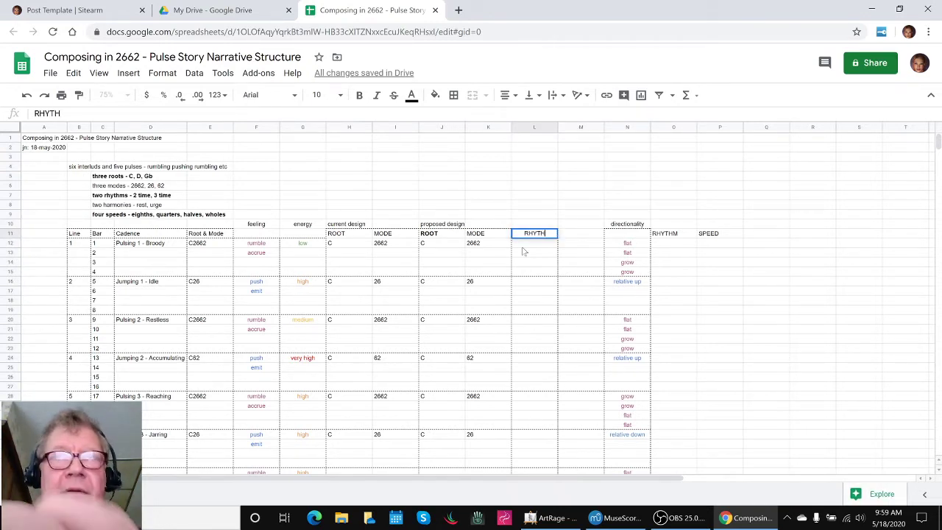
type("M")
key("Tab")
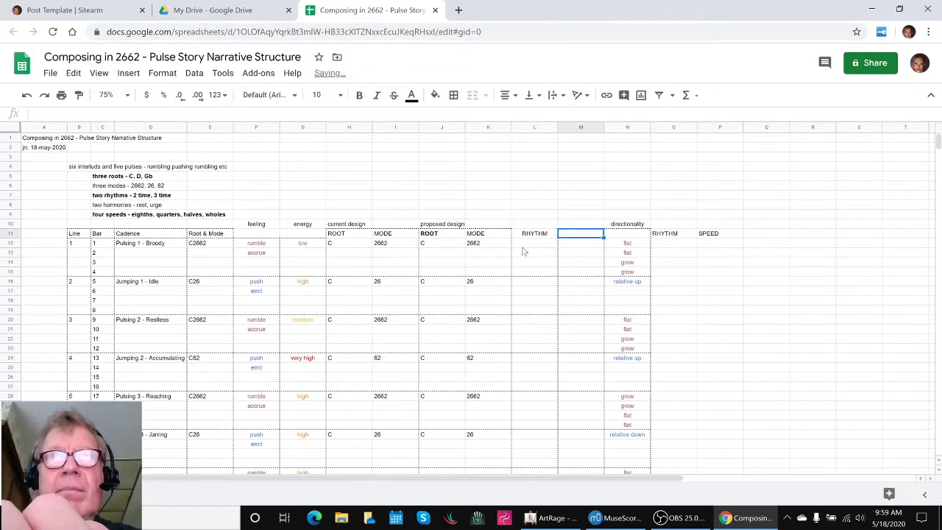
type("SPEED")
key("Return")
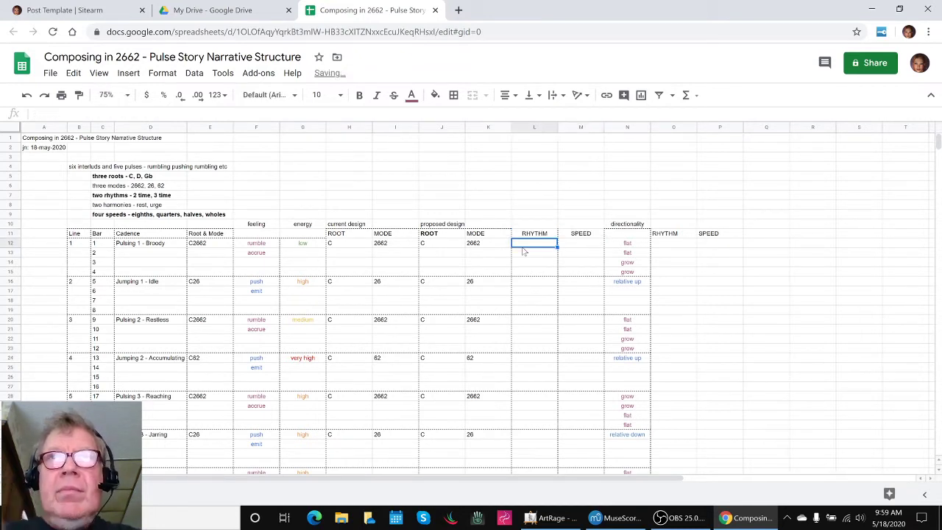
- Clear the duplicate RHYTHM and SPEED headers in O11:P11, beside the directionality column
key("Up")
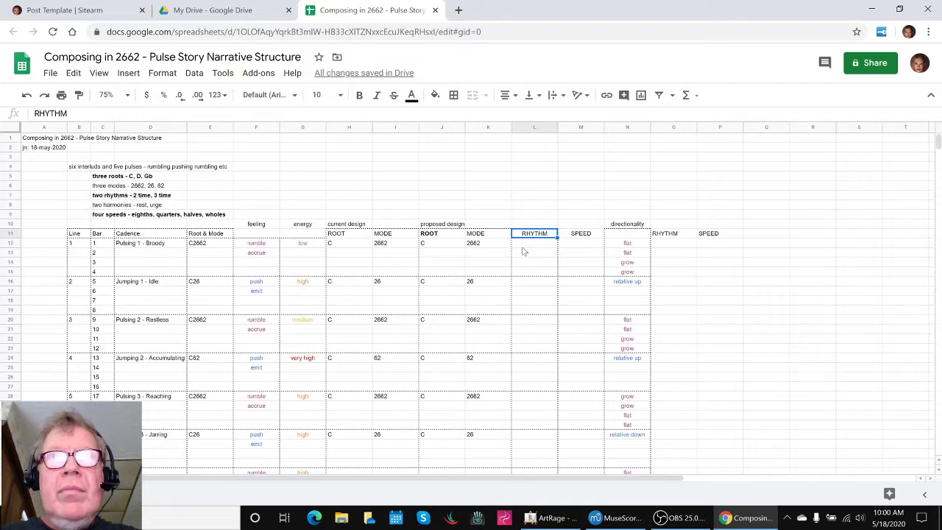
key("shift+Right")
key("ctrl+c")
key("Right")
key("Right")
key("Right")
key("ctrl+v")
key("Delete")
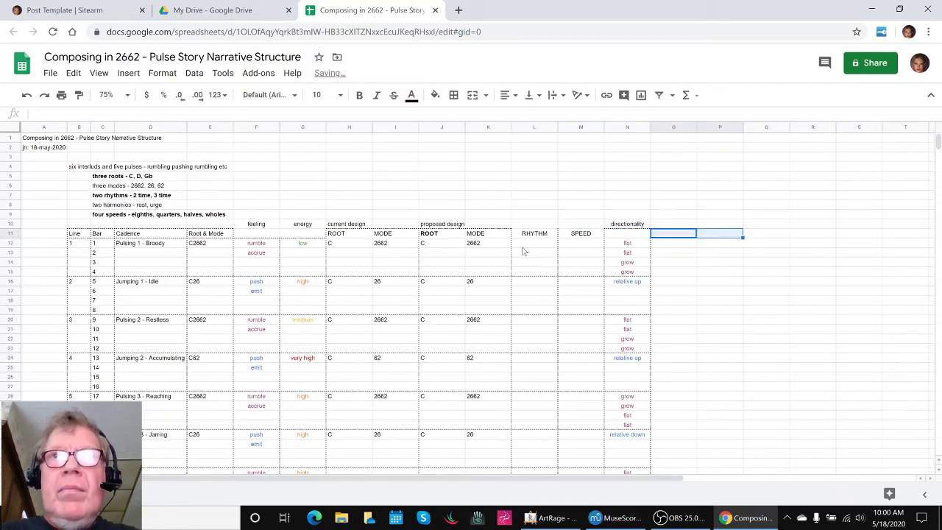
- Add a bottom border to the RHYTHM and SPEED header cells under the proposed design
key("Left")
key("Left")
key("Left")
key("shift+Right")
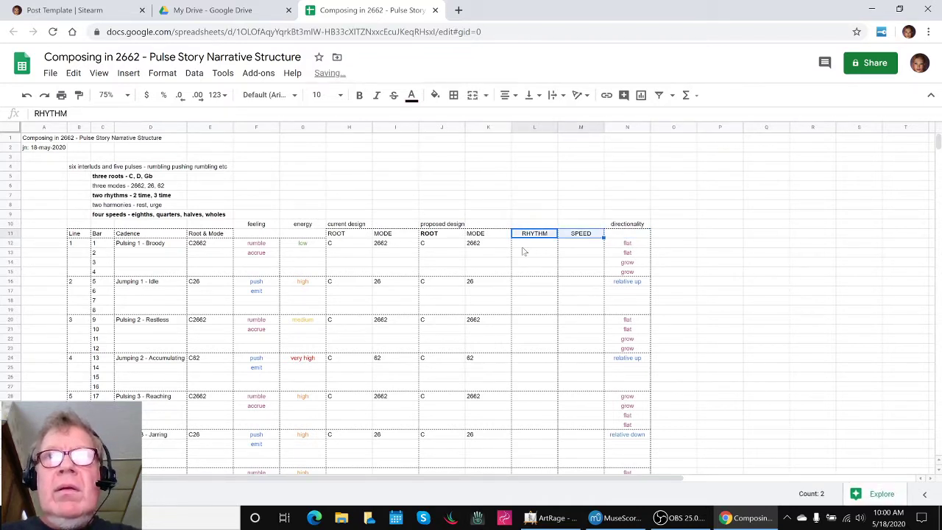
left_click(453, 95)
left_click(509, 136)
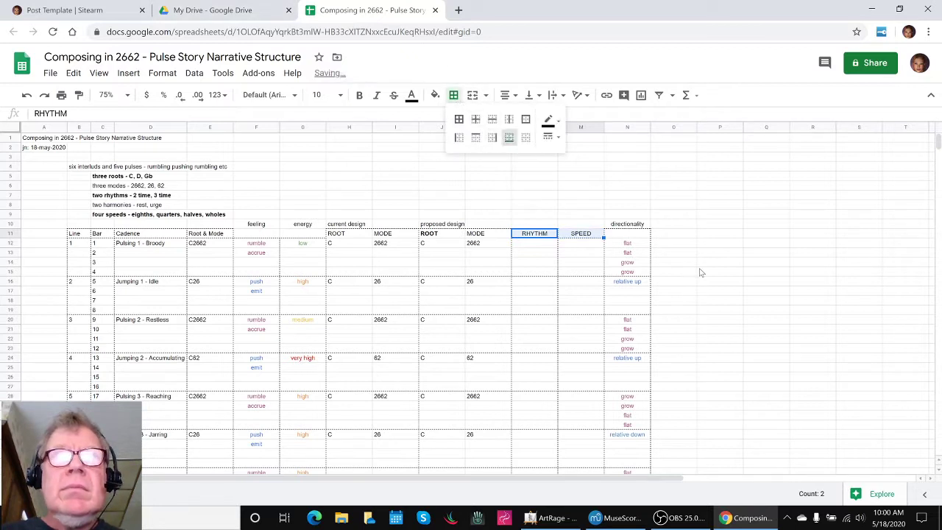
left_click(700, 271)
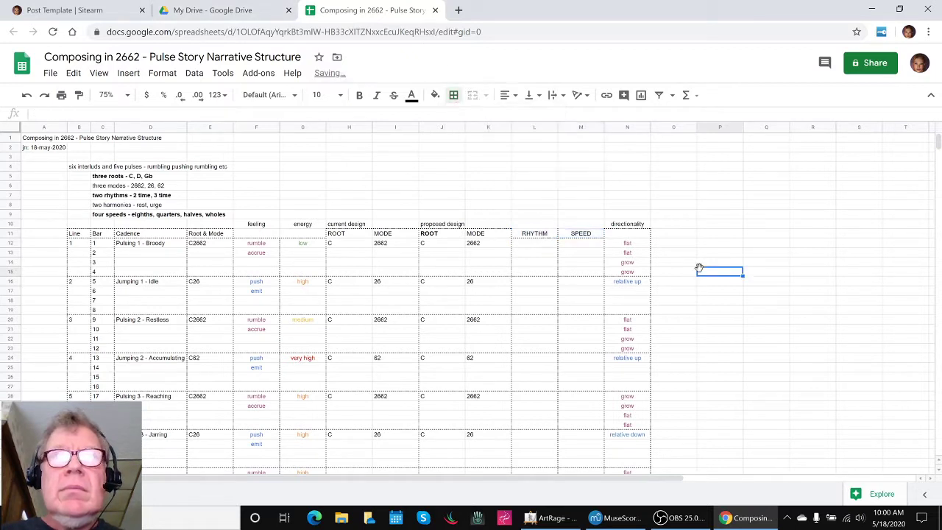
- Apply an outer border around the RHYTHM and SPEED header cells L11:M11
left_click(528, 234)
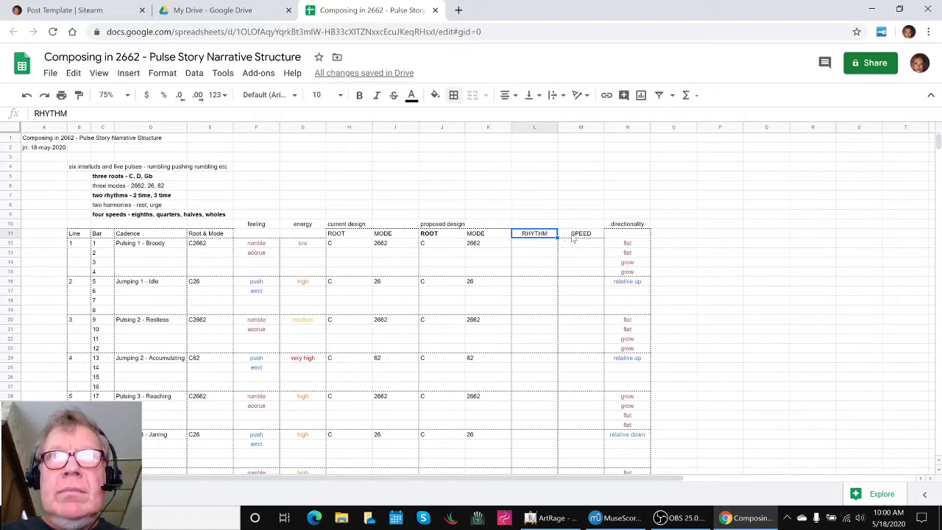
left_click(572, 236, "shift")
left_click(453, 96)
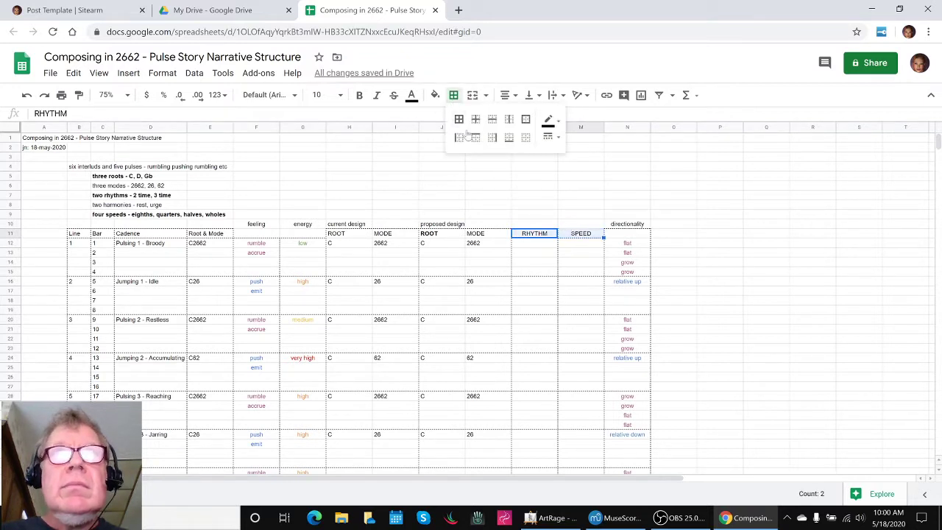
left_click(527, 120)
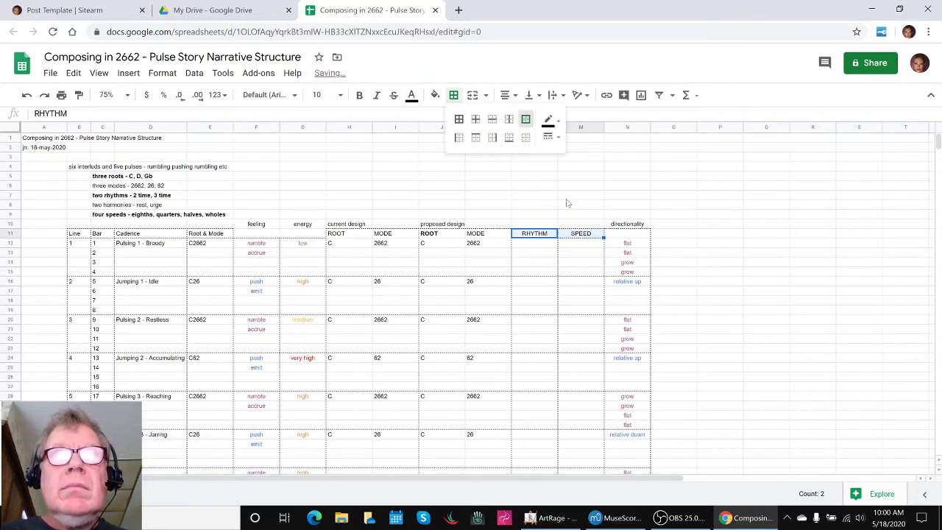
left_click(534, 223)
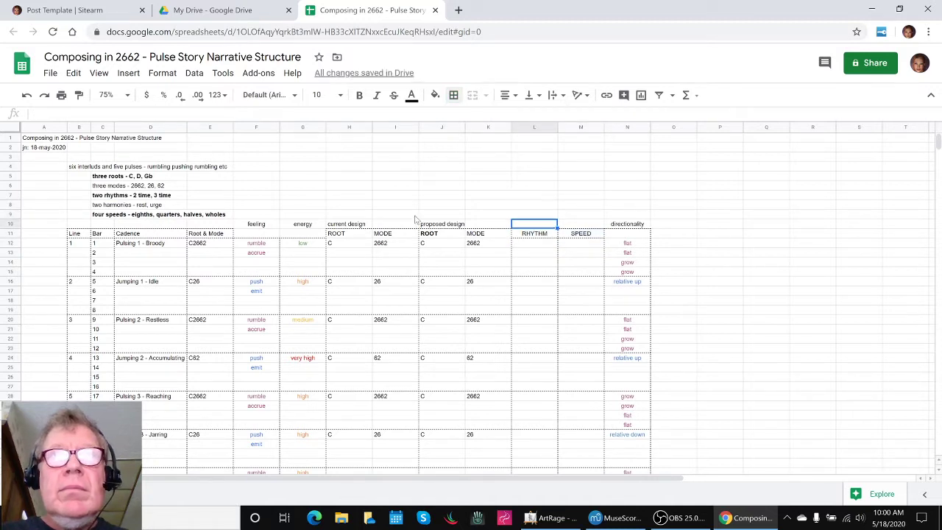
- Make the RHYTHM and SPEED headers under the proposed design bold
key("Down")
key("ctrl+b")
key("Right")
key("ctrl+b")
key("Left")
key("Left")
key("Left")
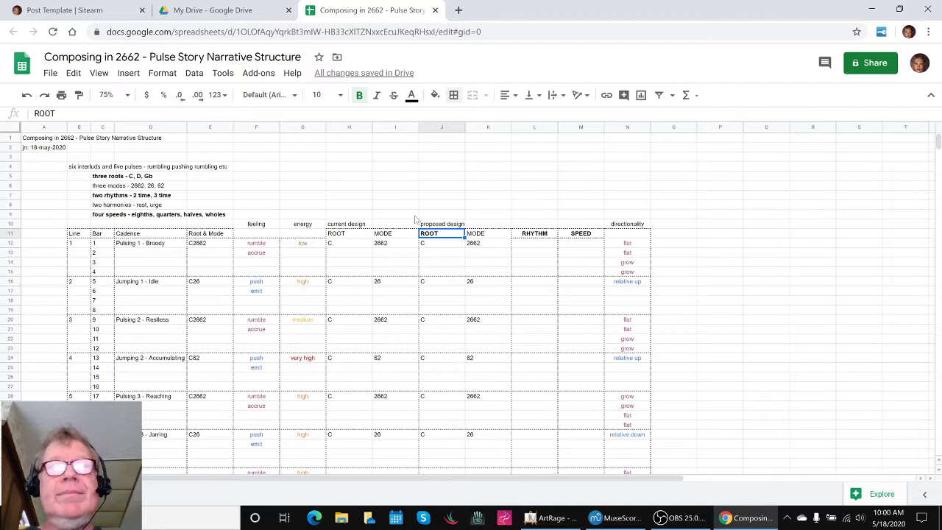
- Switch to MuseScore and play Cadence 01, Pulsing 1 - Broody, from its first bass chord in the Cadence Model score
key("alt+Tab")
key("alt+Tab")
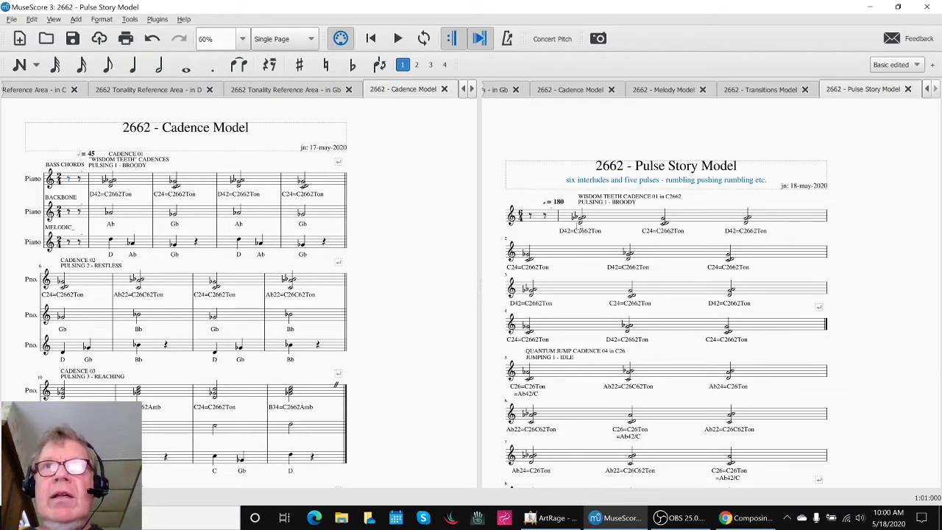
left_click(602, 223)
left_click(882, 257)
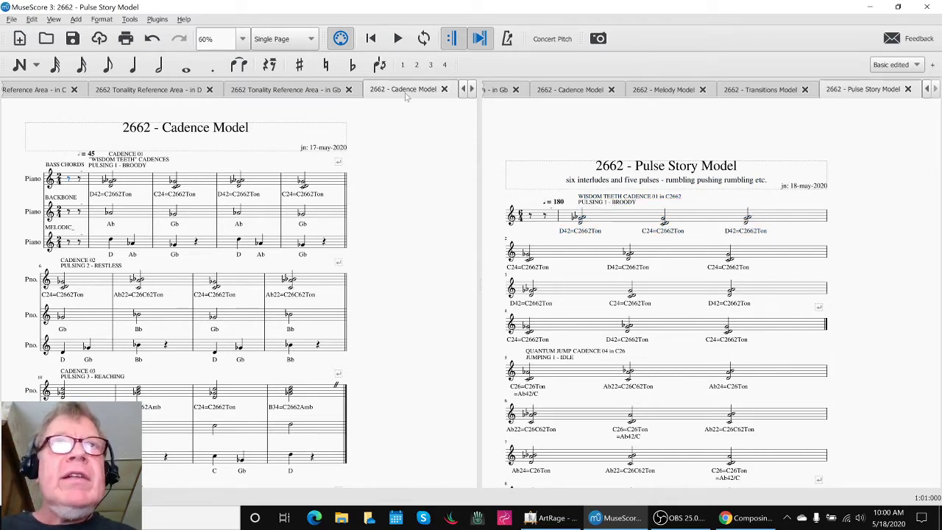
left_click(133, 185)
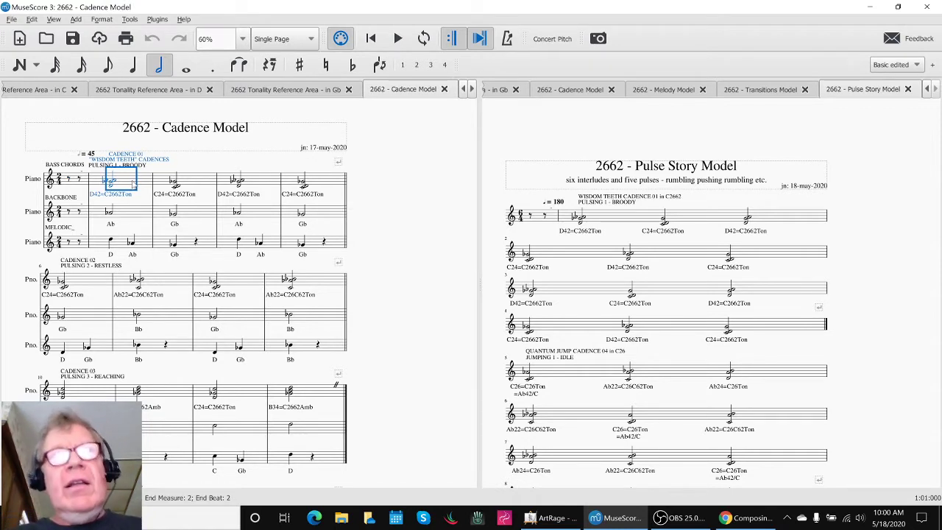
key("space")
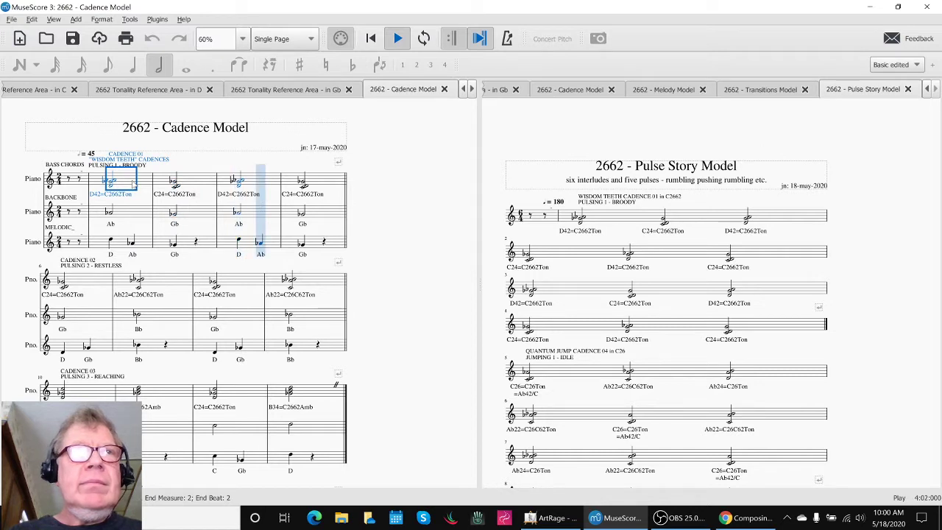
key("space")
left_click(141, 241)
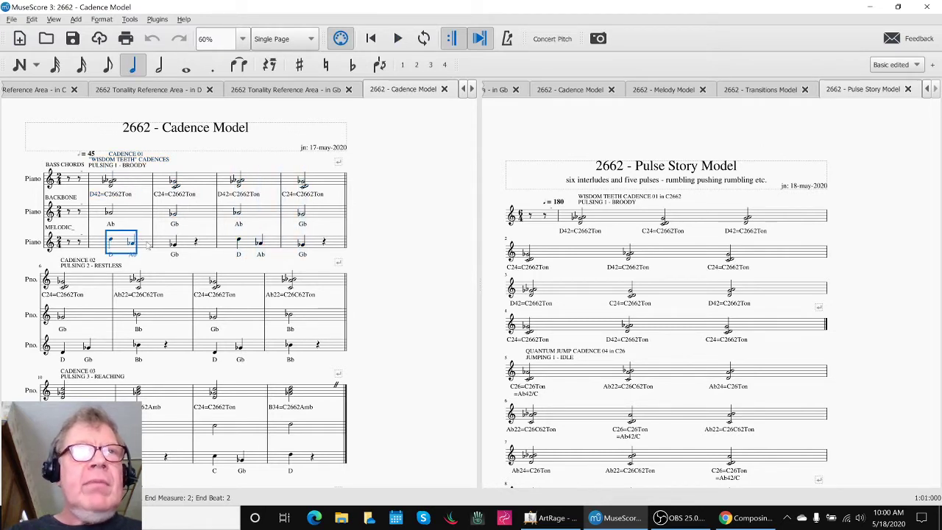
left_click(136, 183)
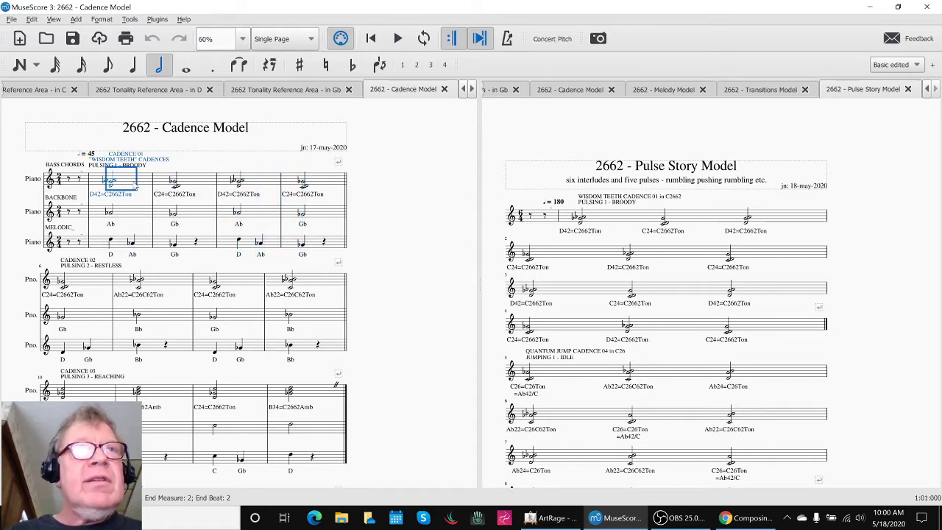
- Check the tempo marking and first measure of the Pulse Story Model score, and play it through the Jumping 3 - Jarring section
left_click(602, 215)
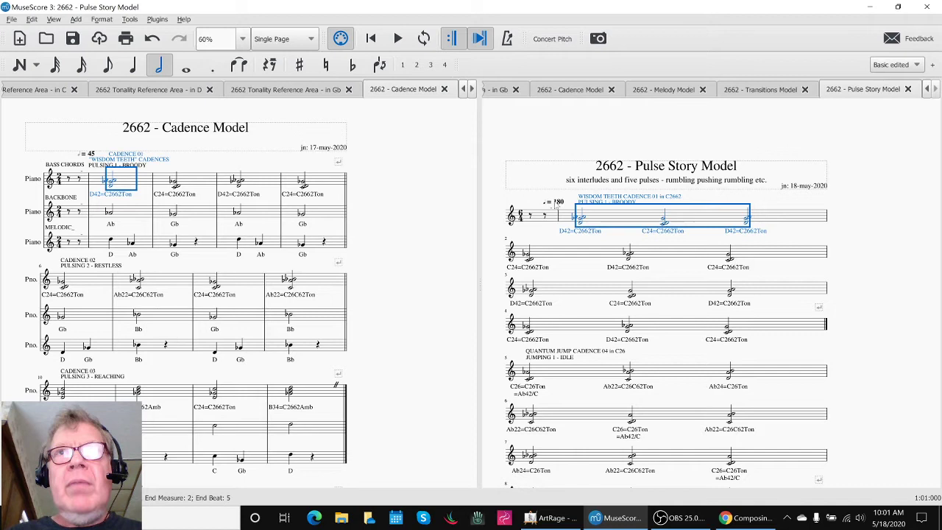
left_click(554, 203)
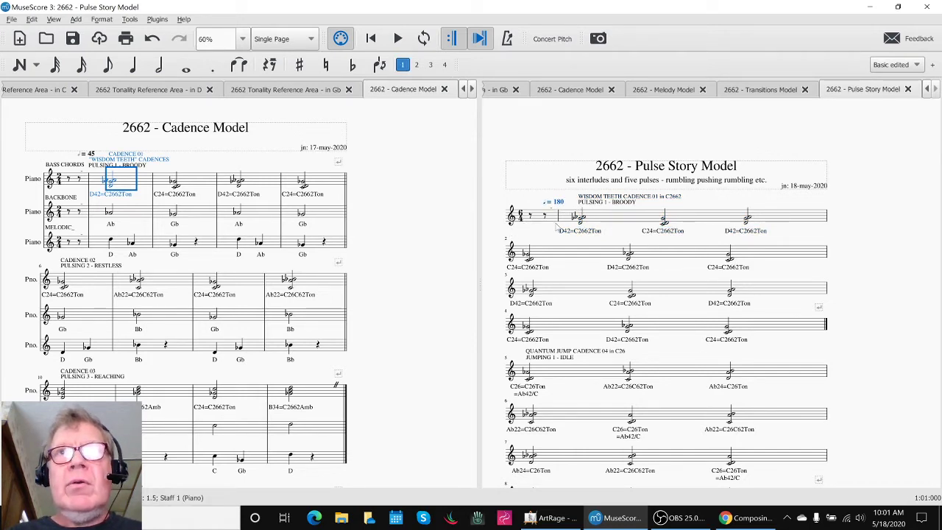
left_click(606, 220)
left_click(494, 207)
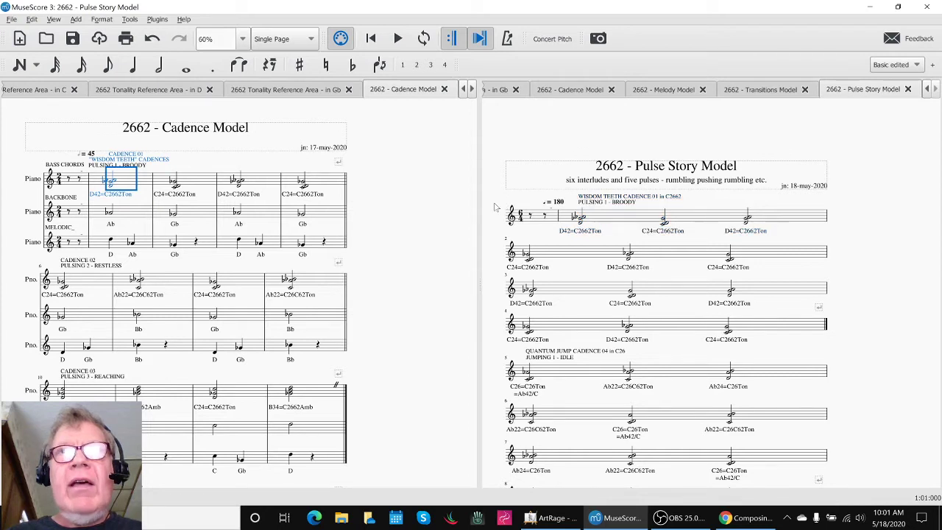
key("space")
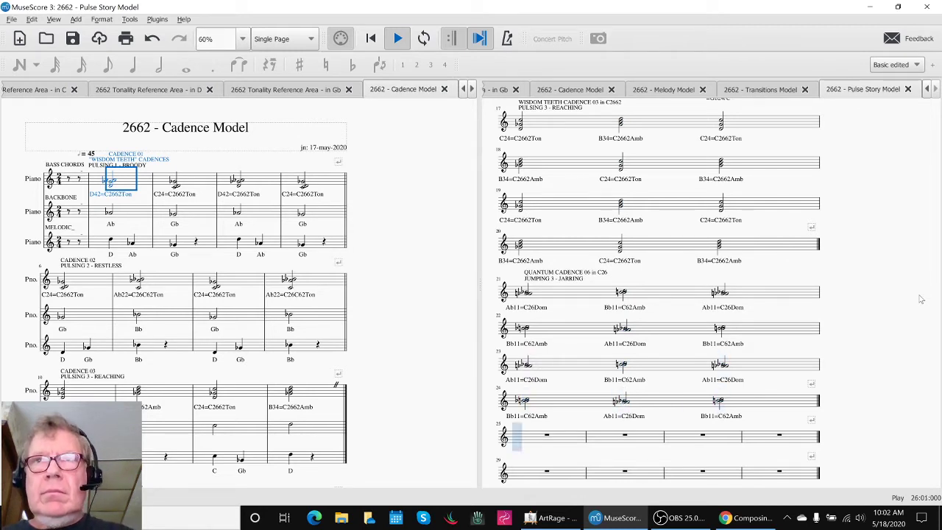
key("space")
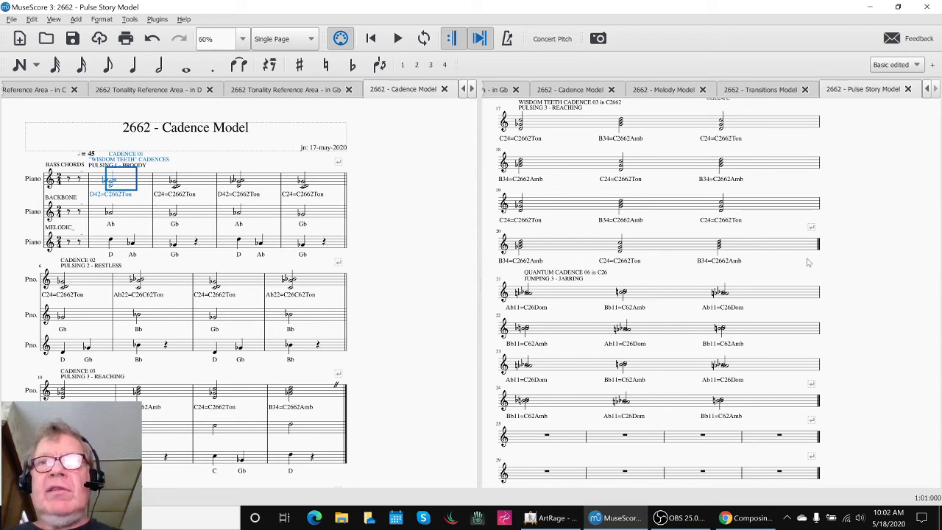
- Examine the Pulse Story Model's empty staves from measure 25 onward and the subtitle below its title
scroll(825, 292, "down", 5)
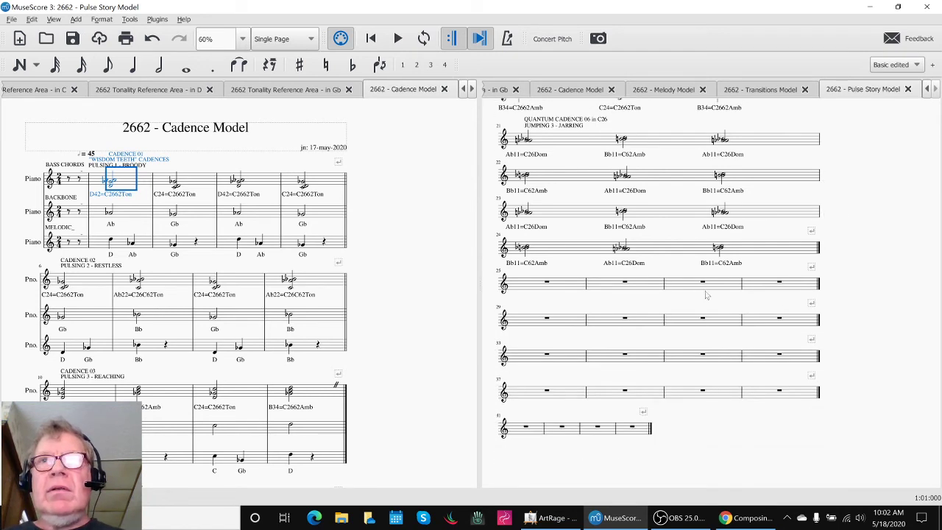
left_click(640, 285)
left_click(648, 333)
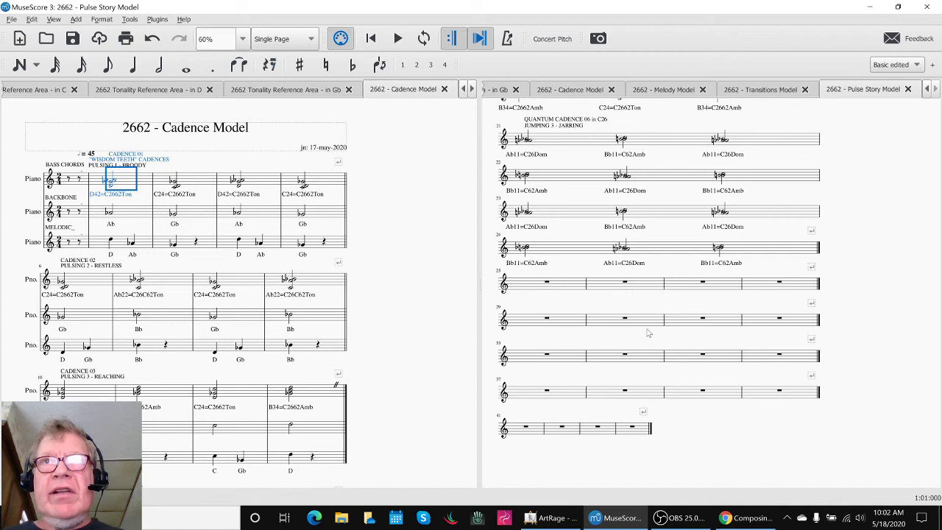
left_click(646, 365)
left_click(646, 393)
left_click(612, 438)
left_click(702, 435)
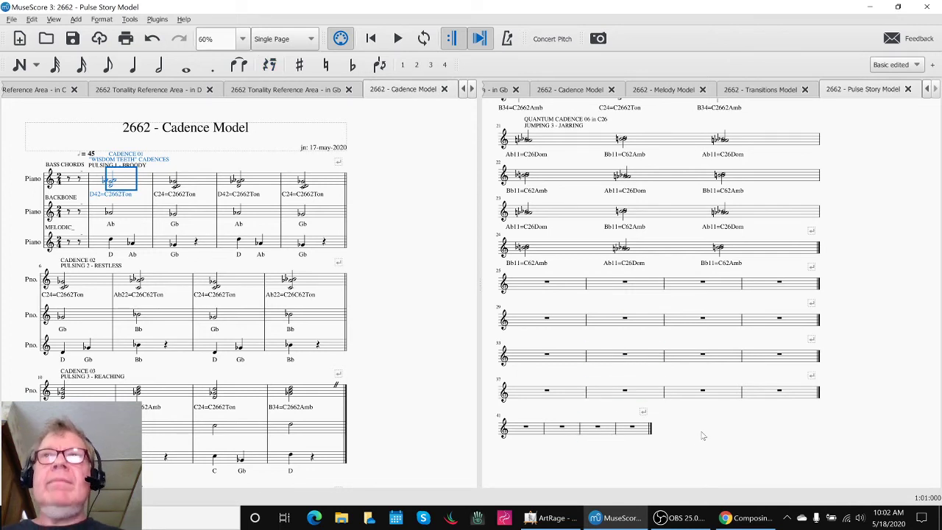
scroll(703, 435, "up", 15)
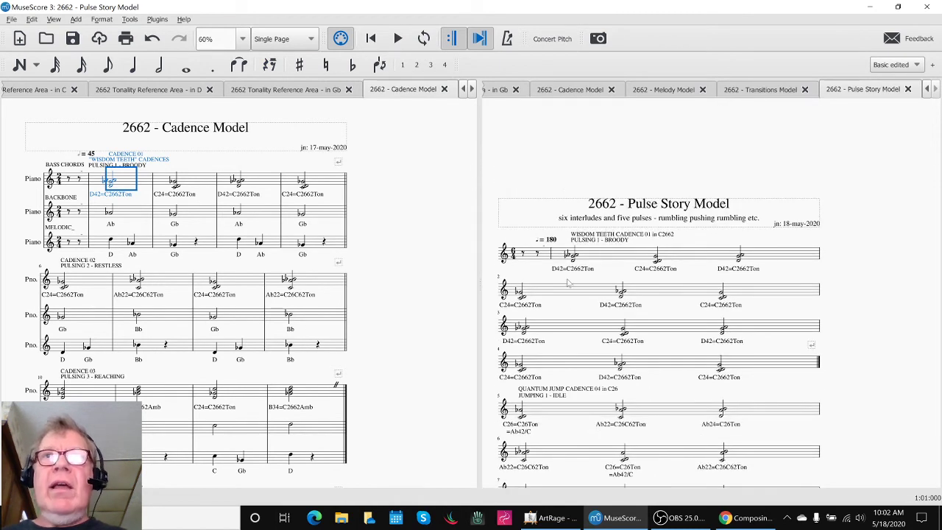
left_click(591, 219)
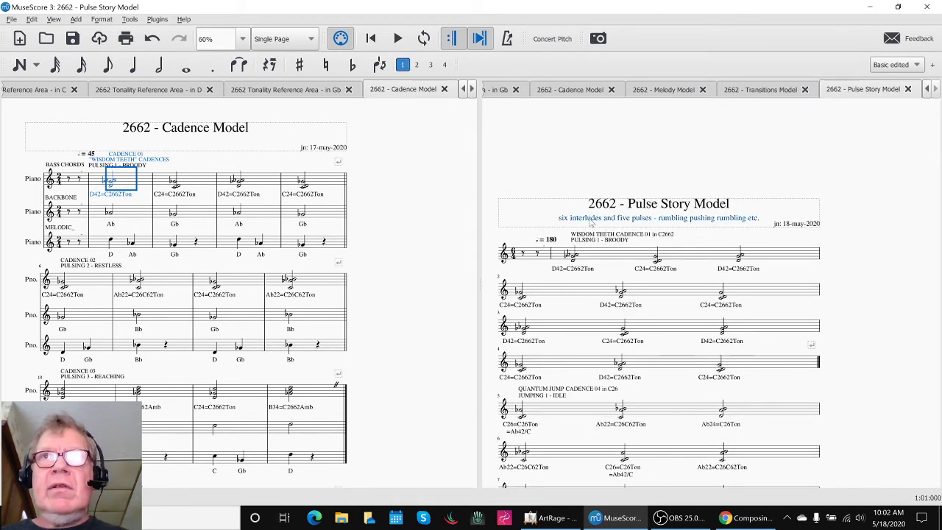
double_click(660, 219)
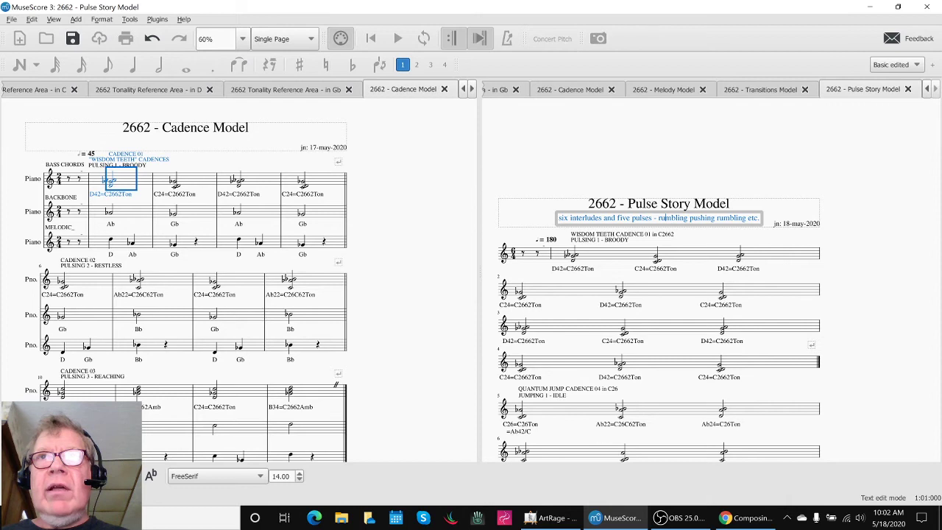
left_click(449, 214)
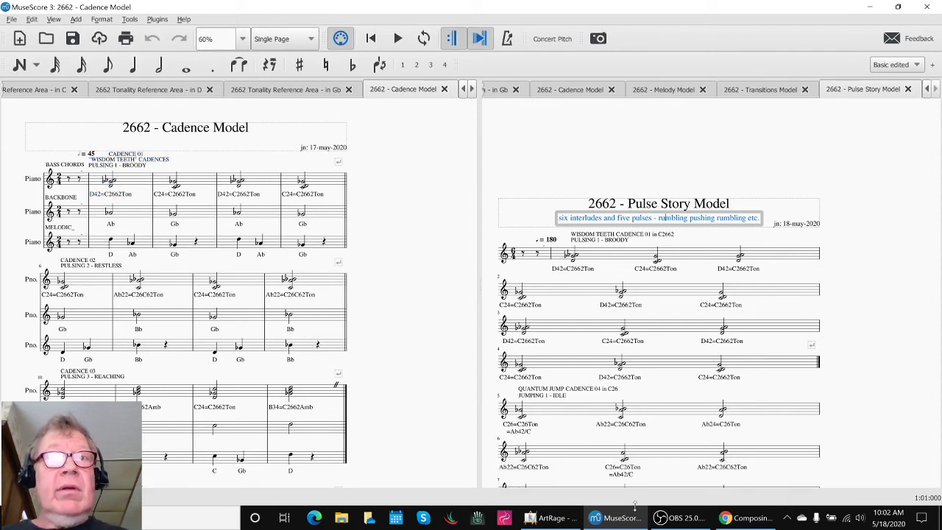
- Return to the narrative structure spreadsheet in Chrome and bring up the OBS window
left_click(747, 517)
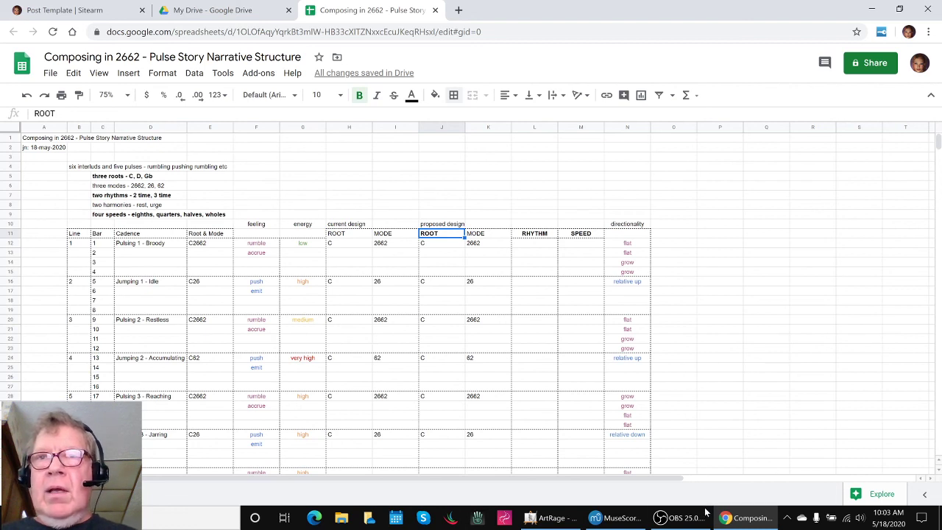
left_click(681, 518)
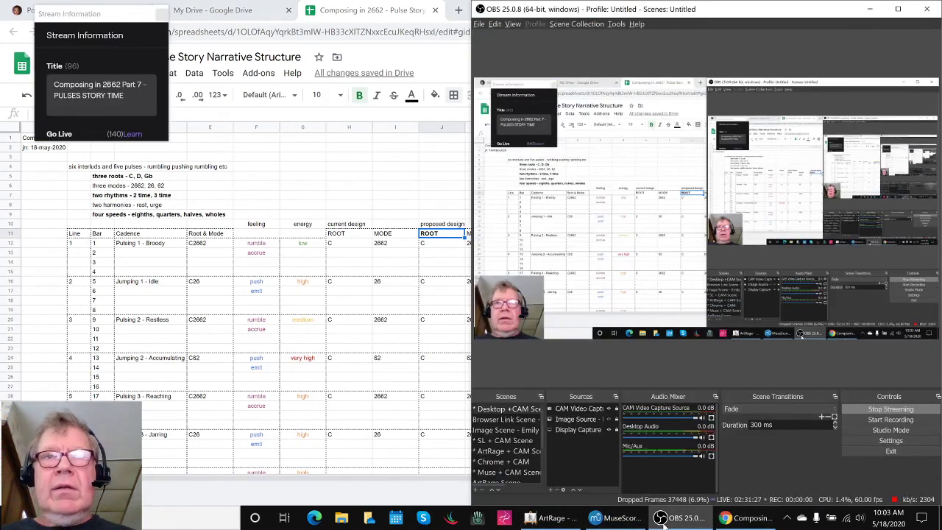